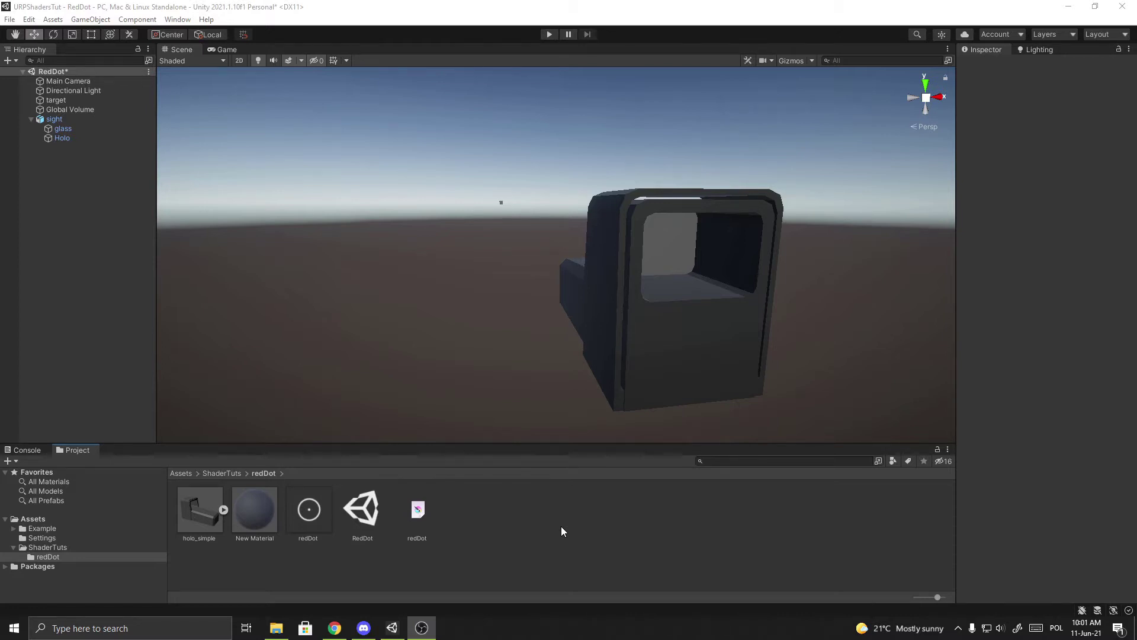
Step: Create a URP Unlit Shader Graph named RedDot and open it in the graph editor
right_click(478, 530)
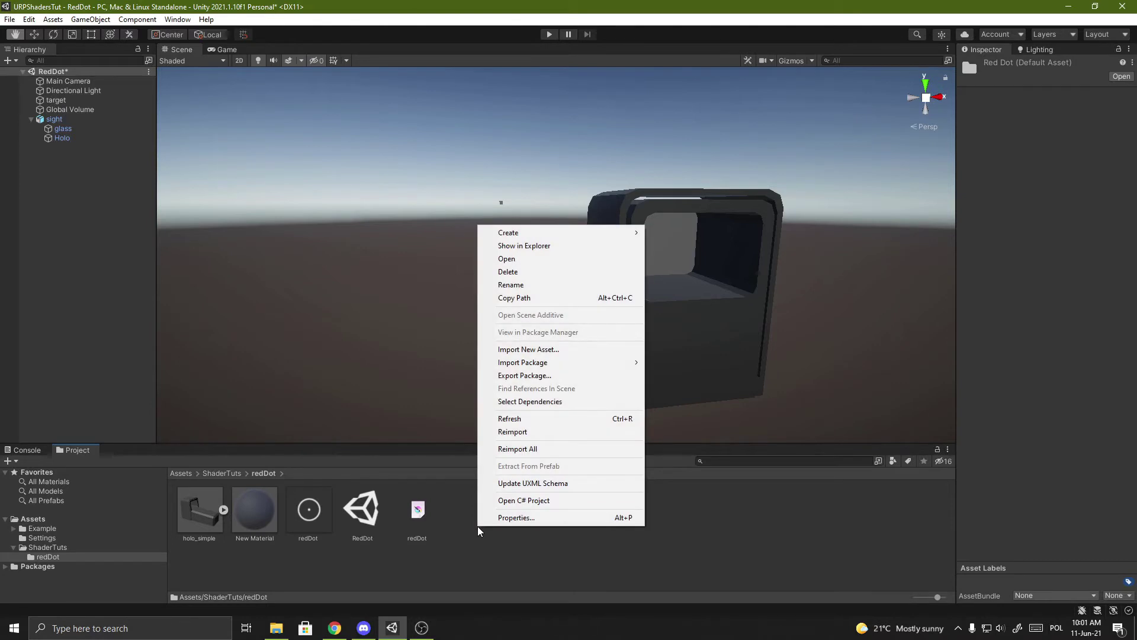
mouse_move(508, 233)
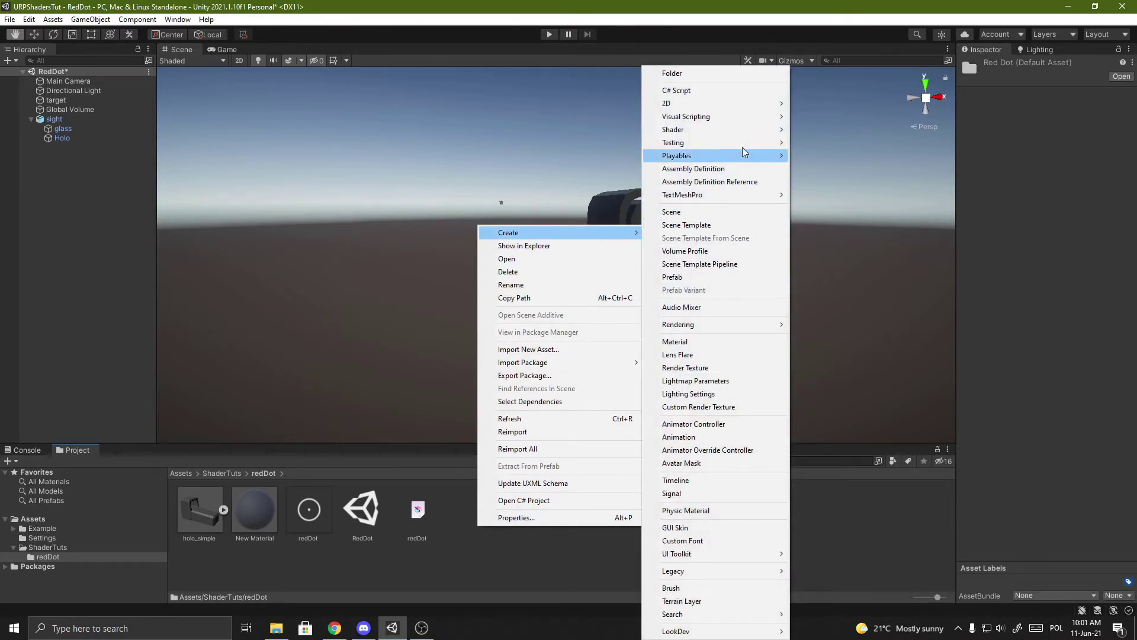
mouse_move(672, 130)
mouse_move(846, 229)
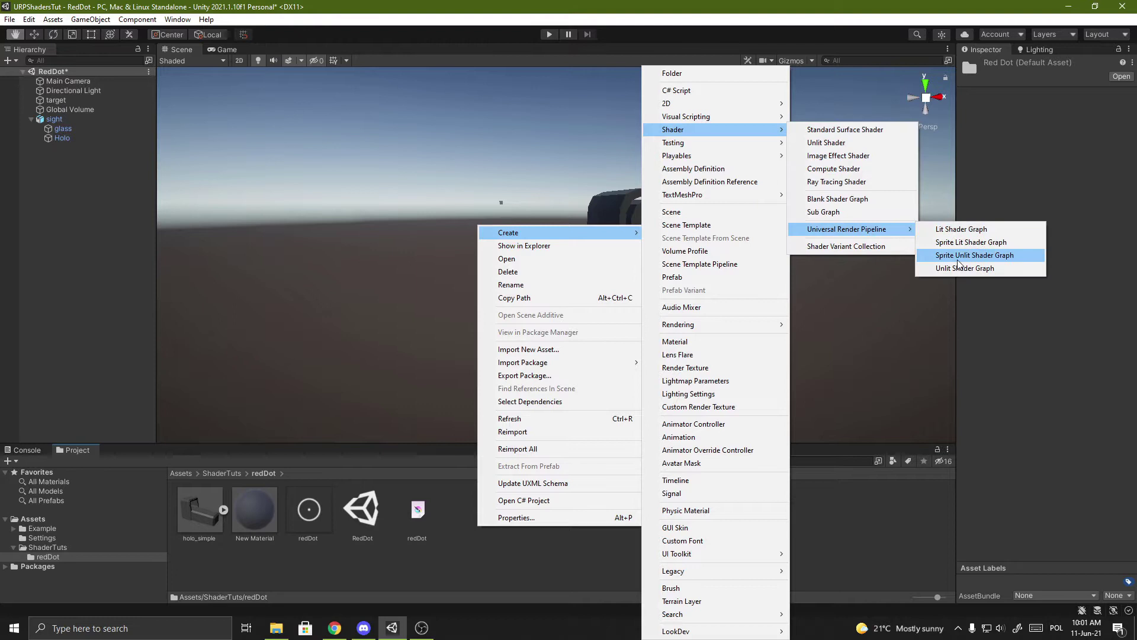
left_click(964, 269)
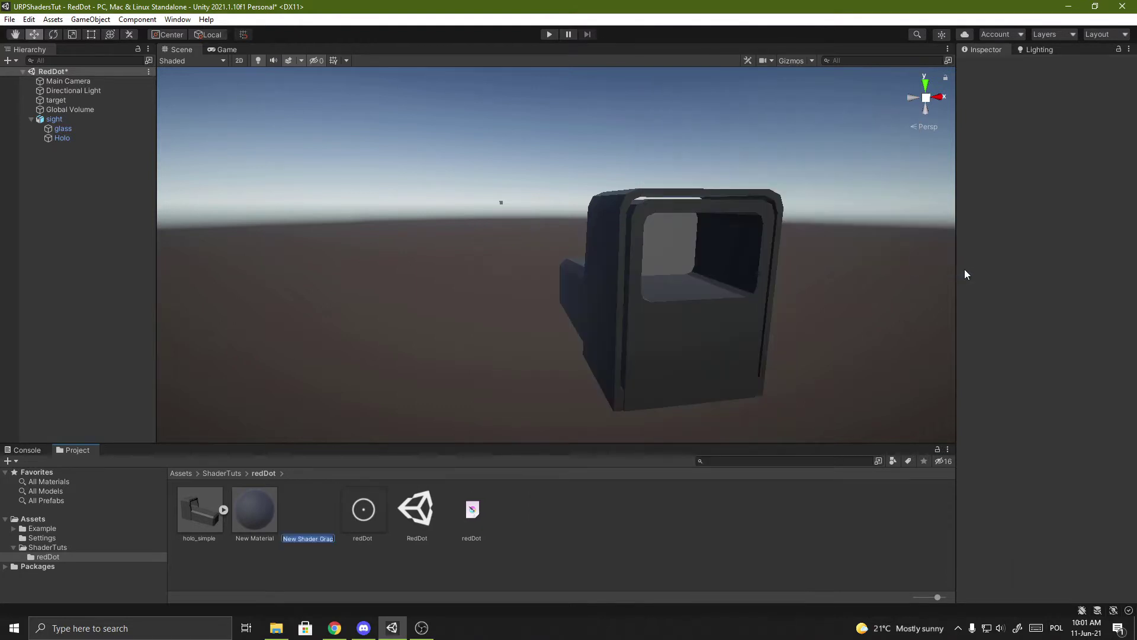
type("RedDot")
key("Return")
left_click(493, 488)
double_click(363, 512)
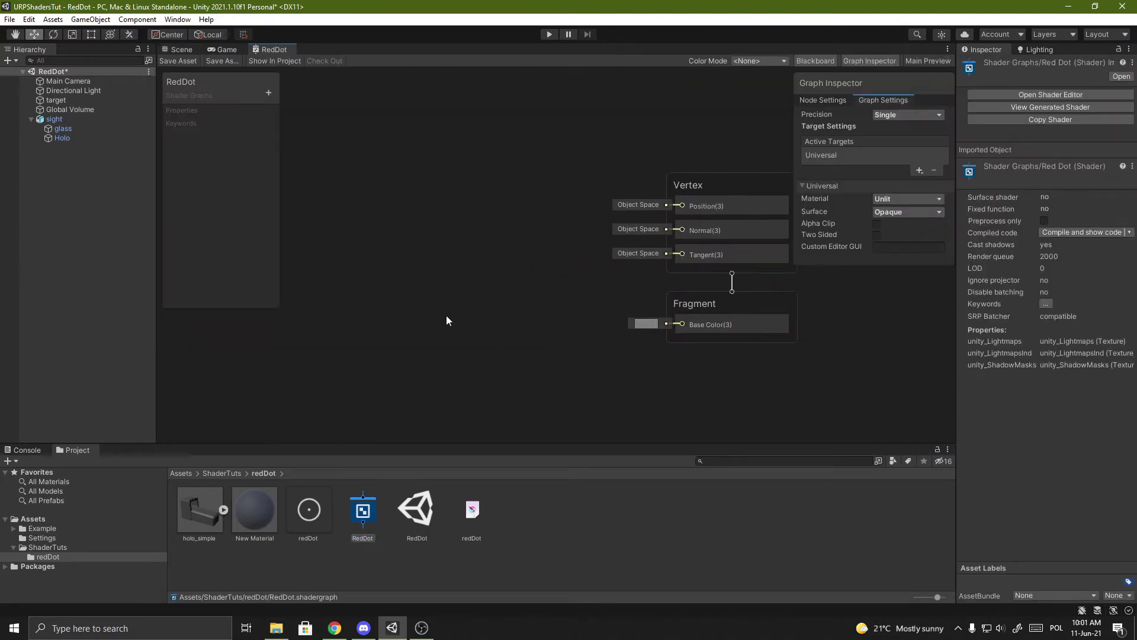
Step: Add a Texture 2D property named MainTex to the blackboard
left_click(266, 94)
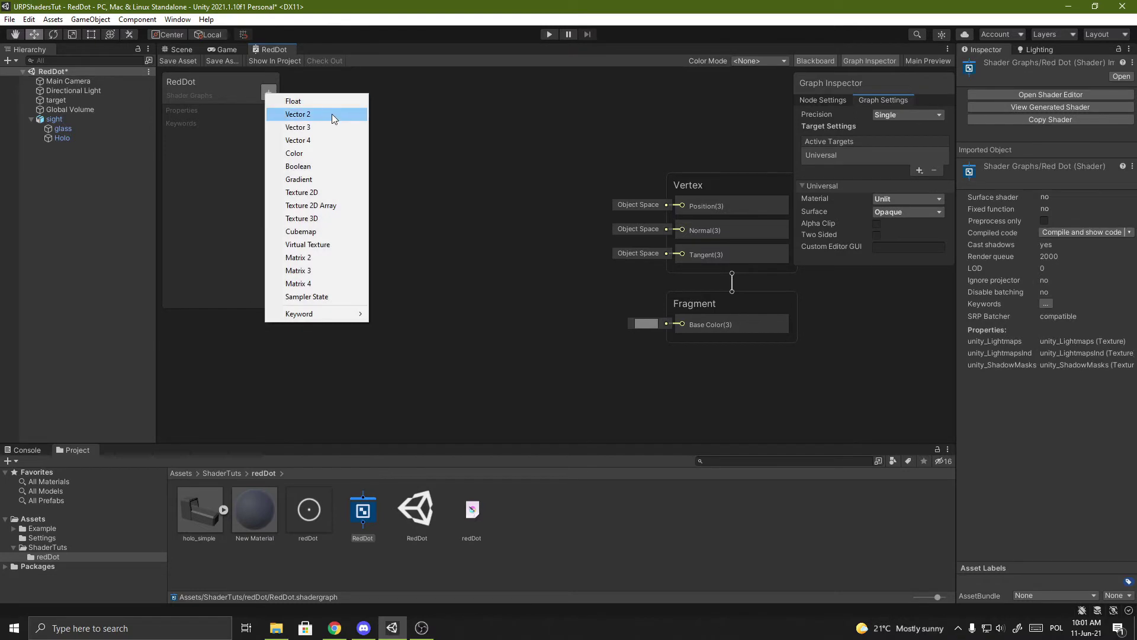
left_click(336, 193)
type("M")
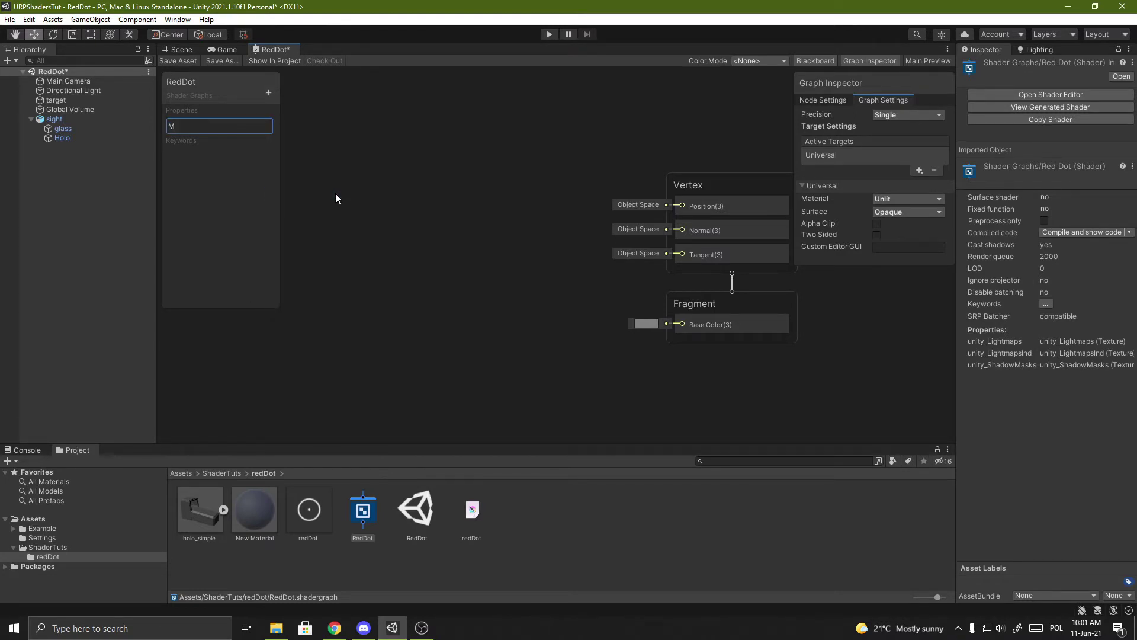
type("anT")
type("ex")
type("i")
key("Return")
Step: Add a Color property with a pure red (FF0000) default in HDR mode
left_click(270, 93)
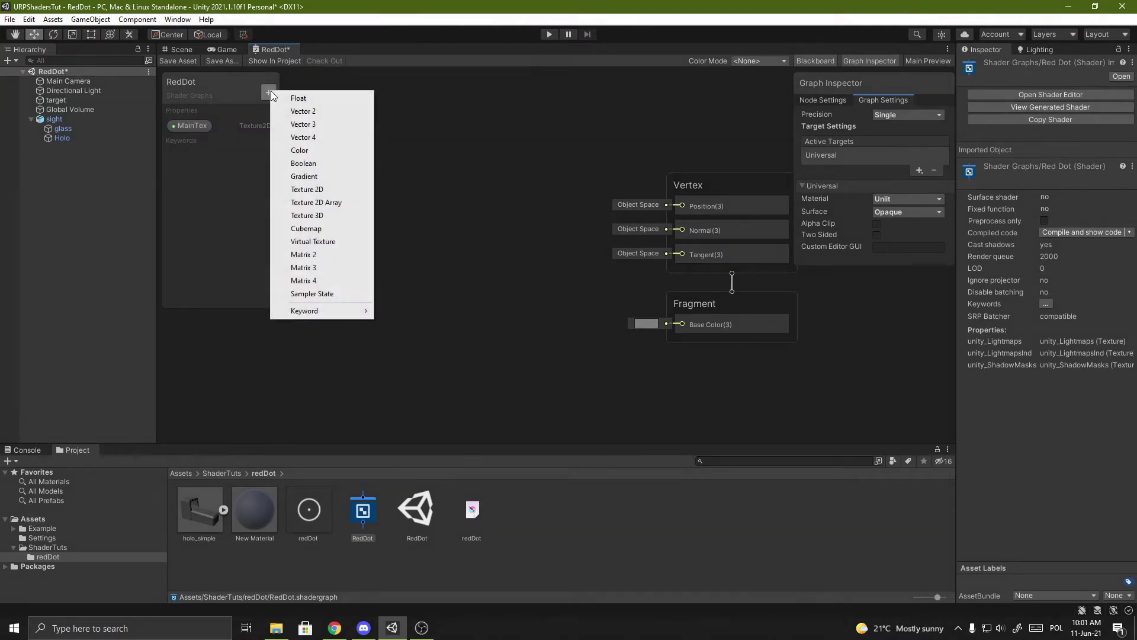
left_click(338, 150)
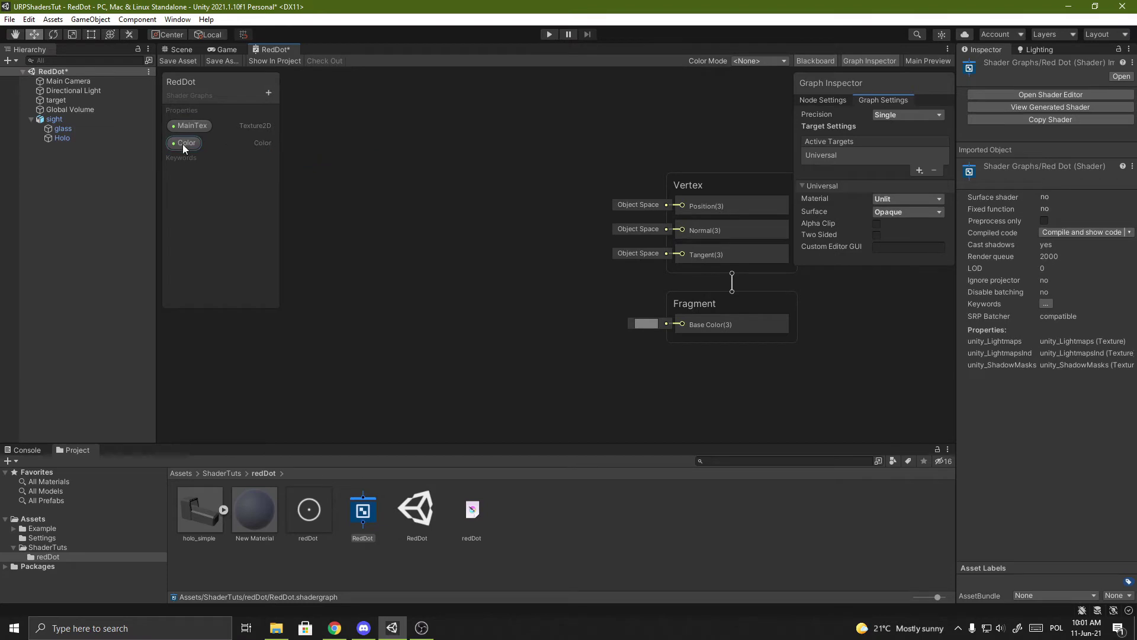
left_click(182, 143)
left_click(889, 159)
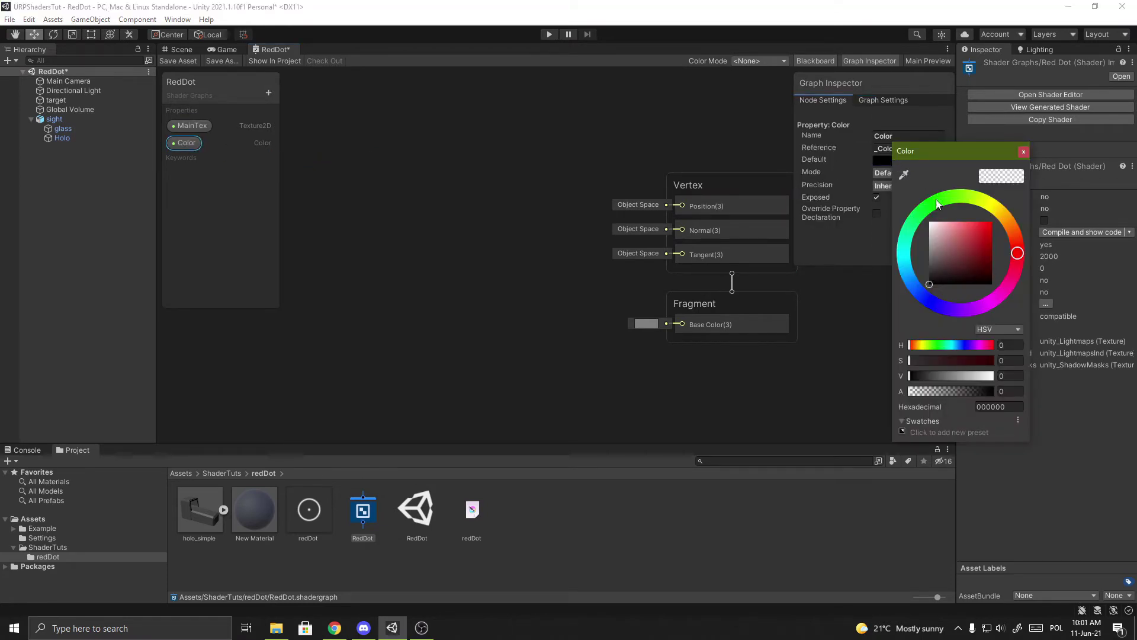
left_click_drag(950, 254, 993, 218)
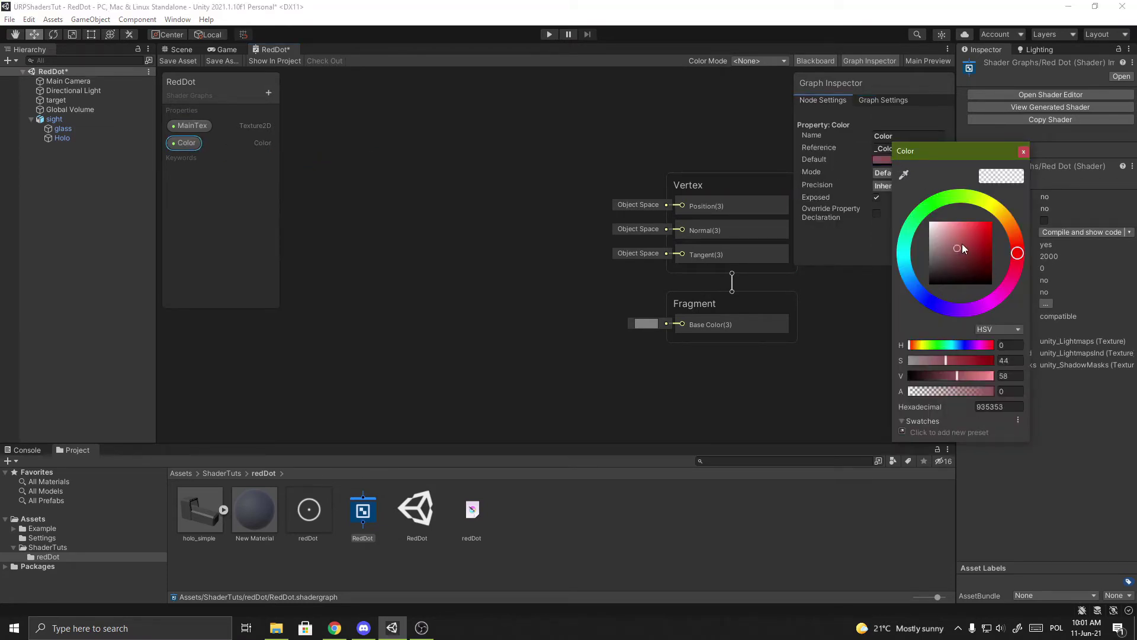
left_click(1025, 152)
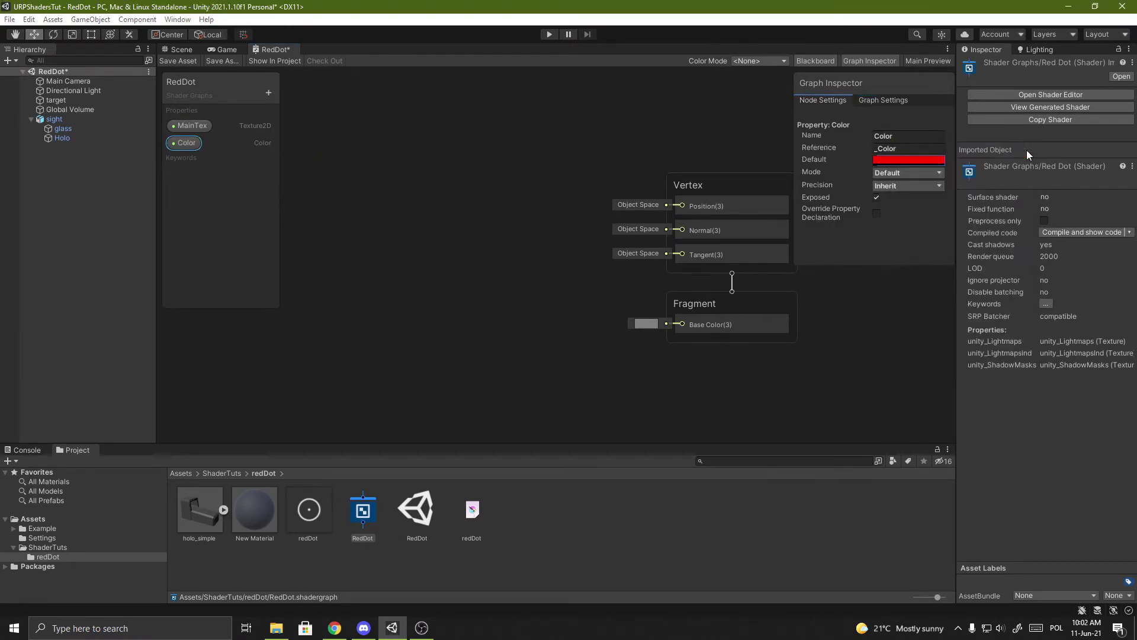
left_click(918, 174)
left_click(916, 201)
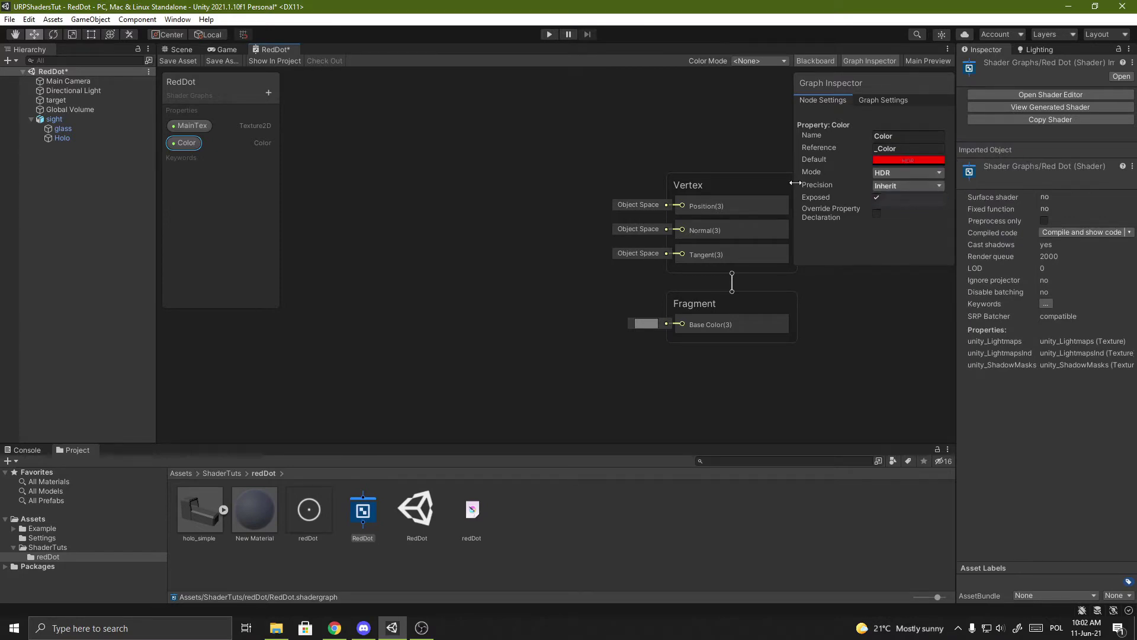
left_click(268, 94)
Step: Add an AlphaClip Float property in Slider mode with default 0.5
left_click(301, 102)
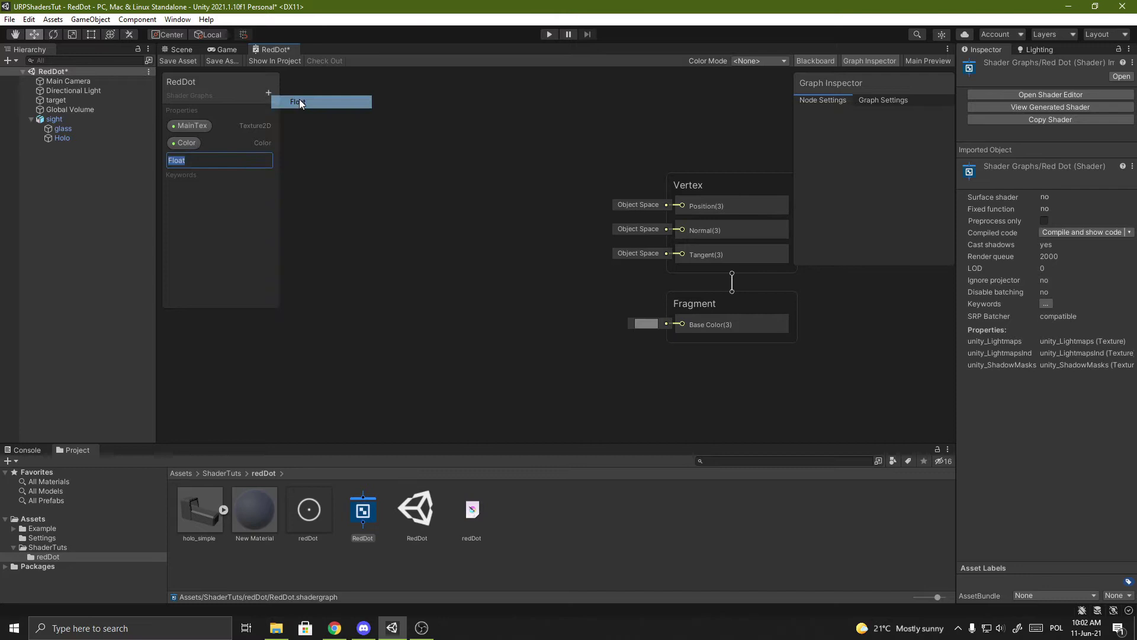
type("Al")
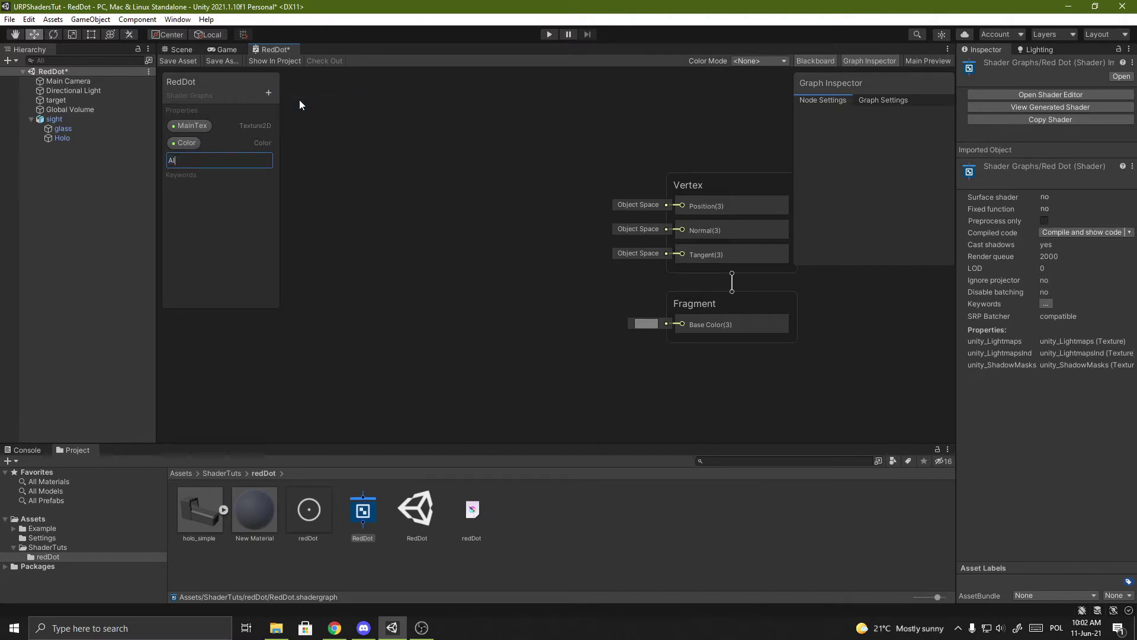
type("phaClip")
key("Return")
left_click(202, 162)
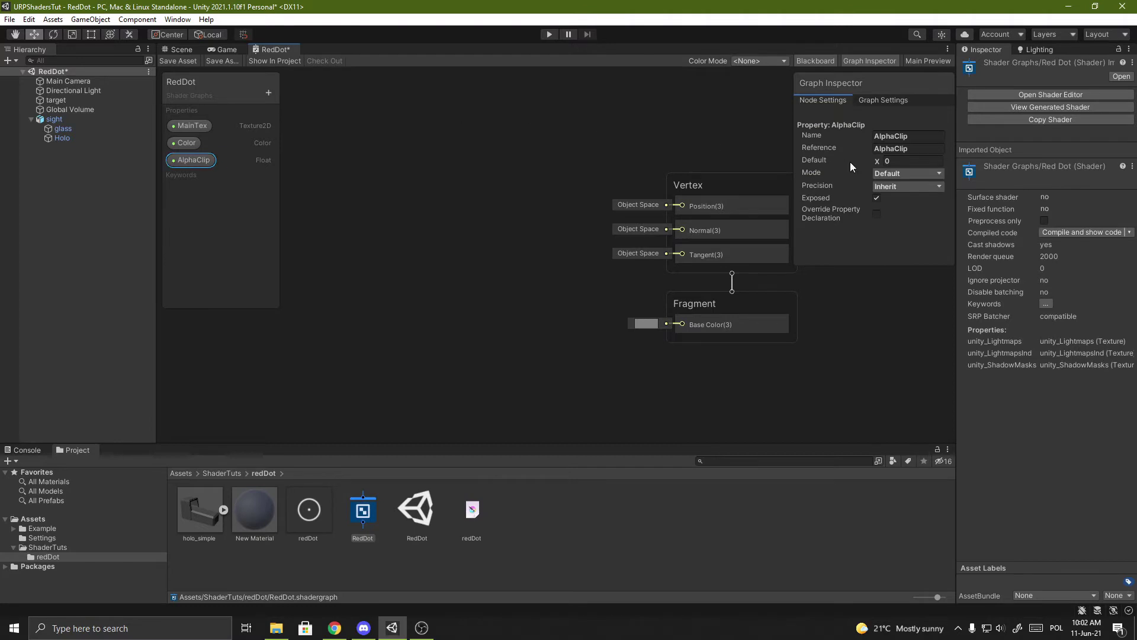
left_click(883, 174)
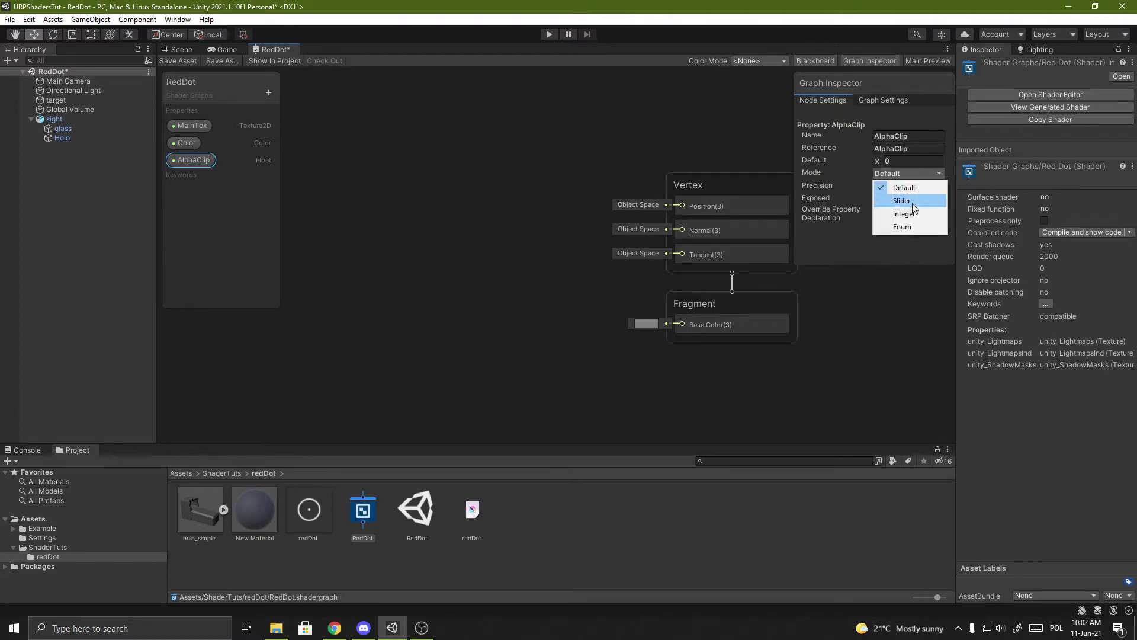
left_click(913, 204)
left_click(909, 162)
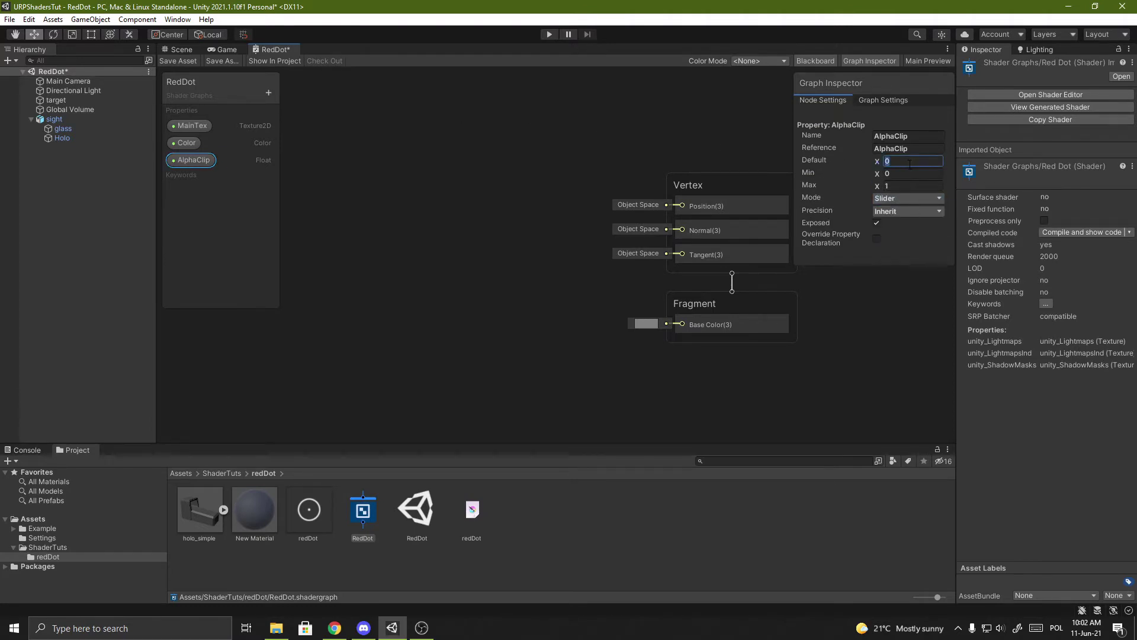
type("0.5")
left_click(425, 221)
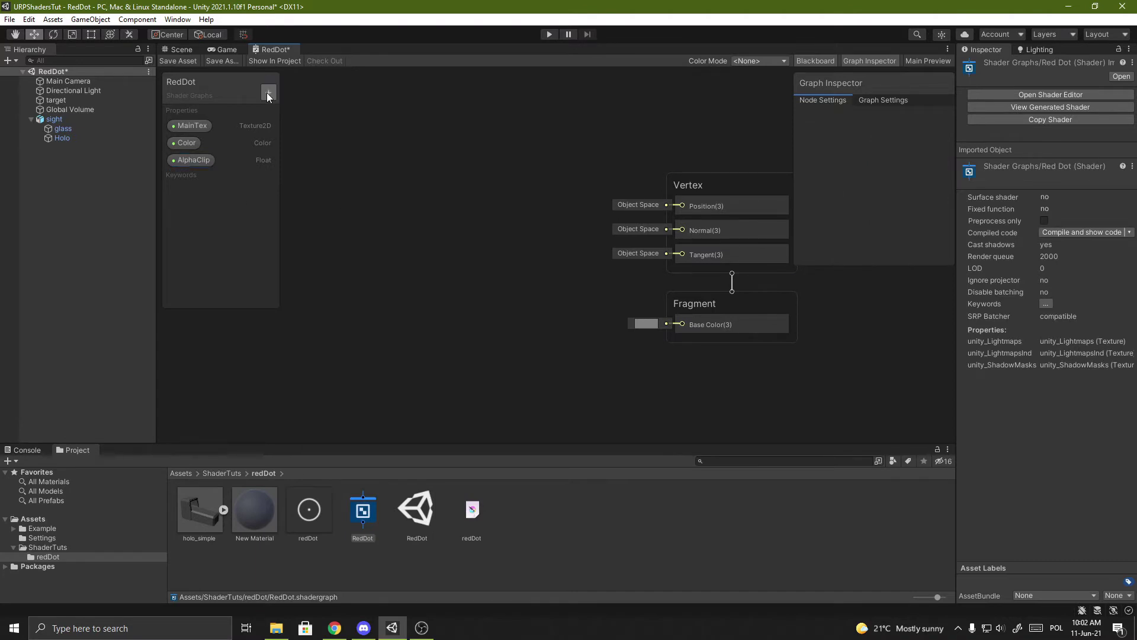
Step: Add a Size Float property with default 1
left_click(267, 93)
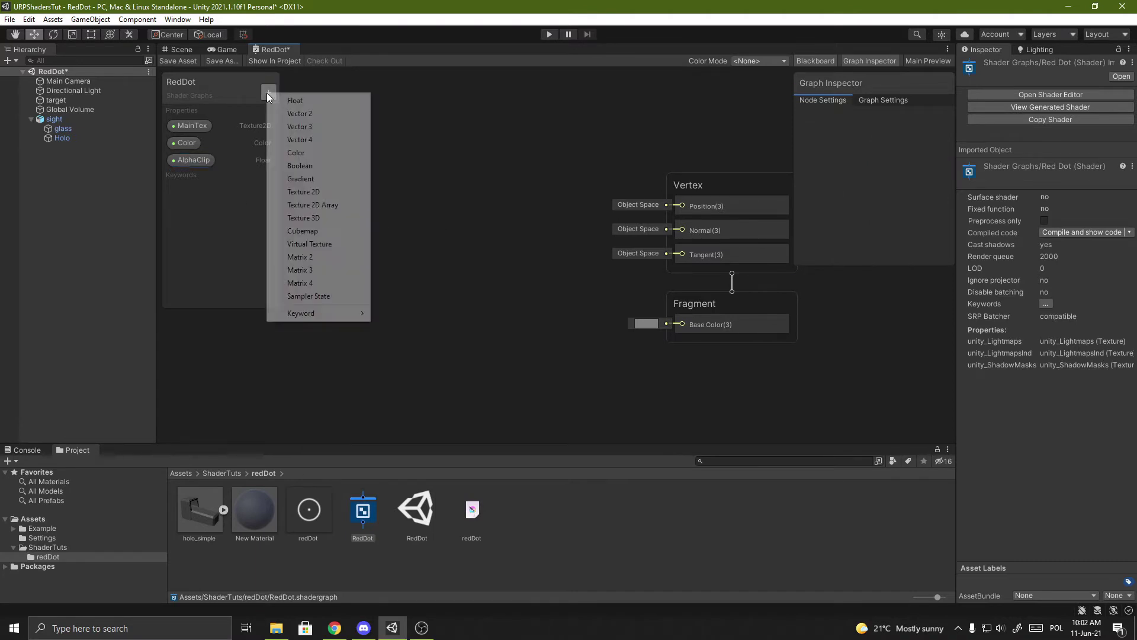
left_click(311, 102)
type("Size")
key("Return")
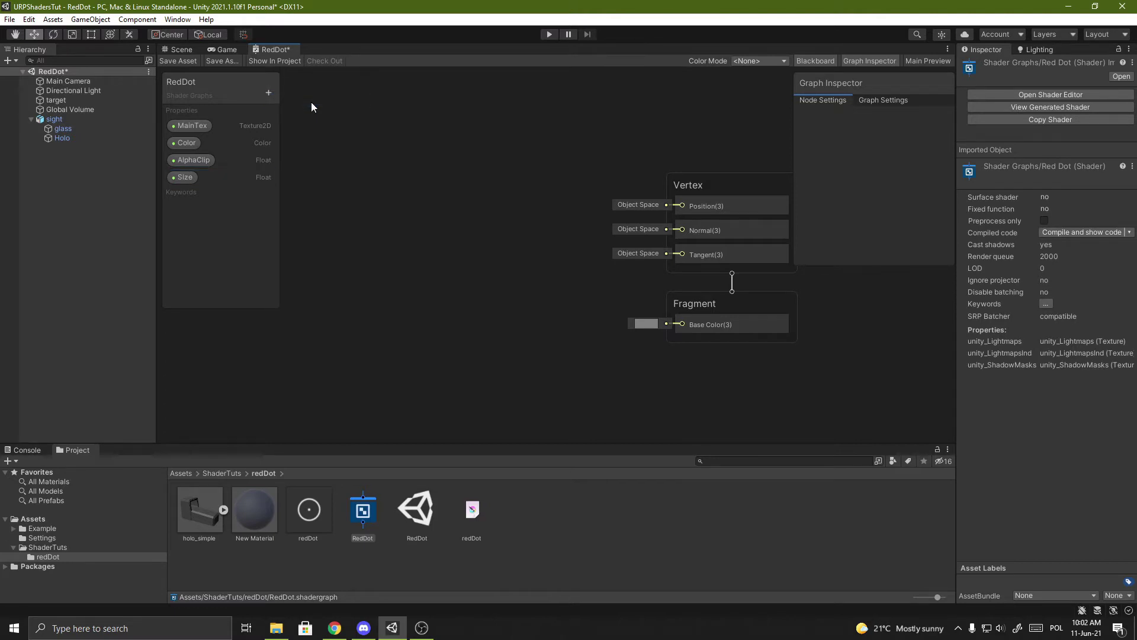
left_click(191, 178)
left_click(904, 163)
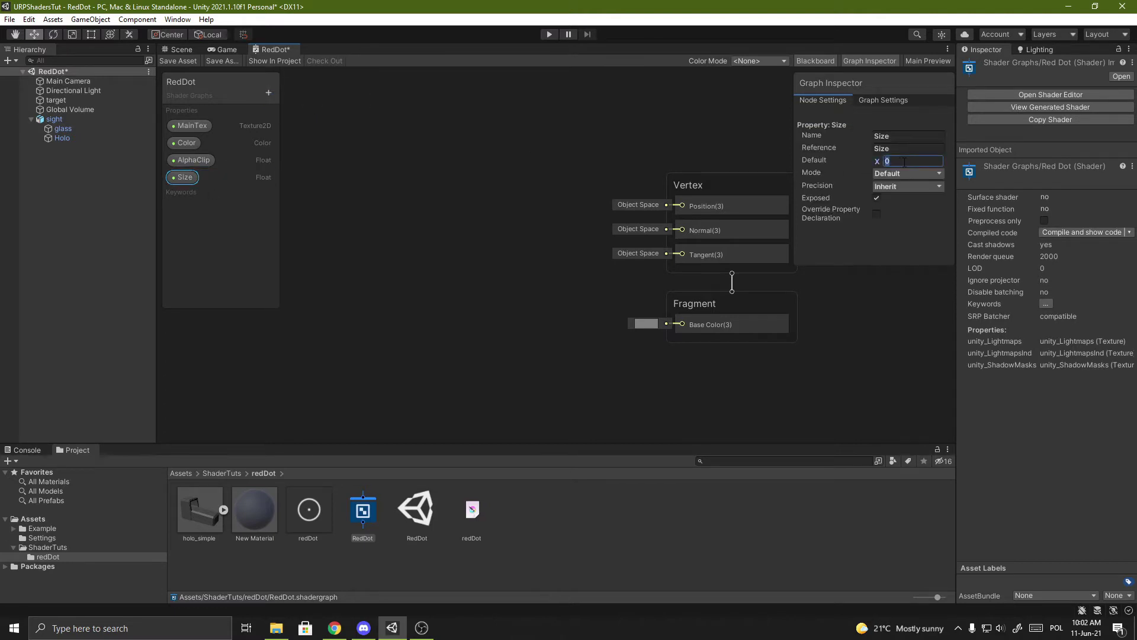
type("1")
Step: Enable Alpha Clip in Graph Settings and shift the Vertex and Fragment nodes right
middle_click_drag(602, 285, 479, 250)
left_click(649, 270)
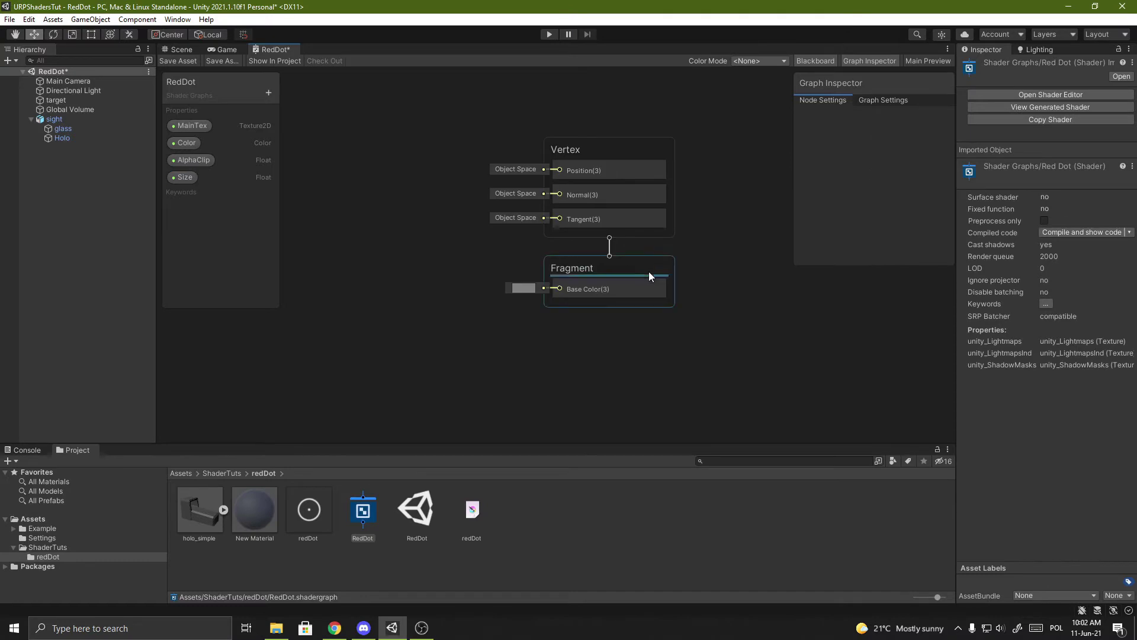
left_click(890, 102)
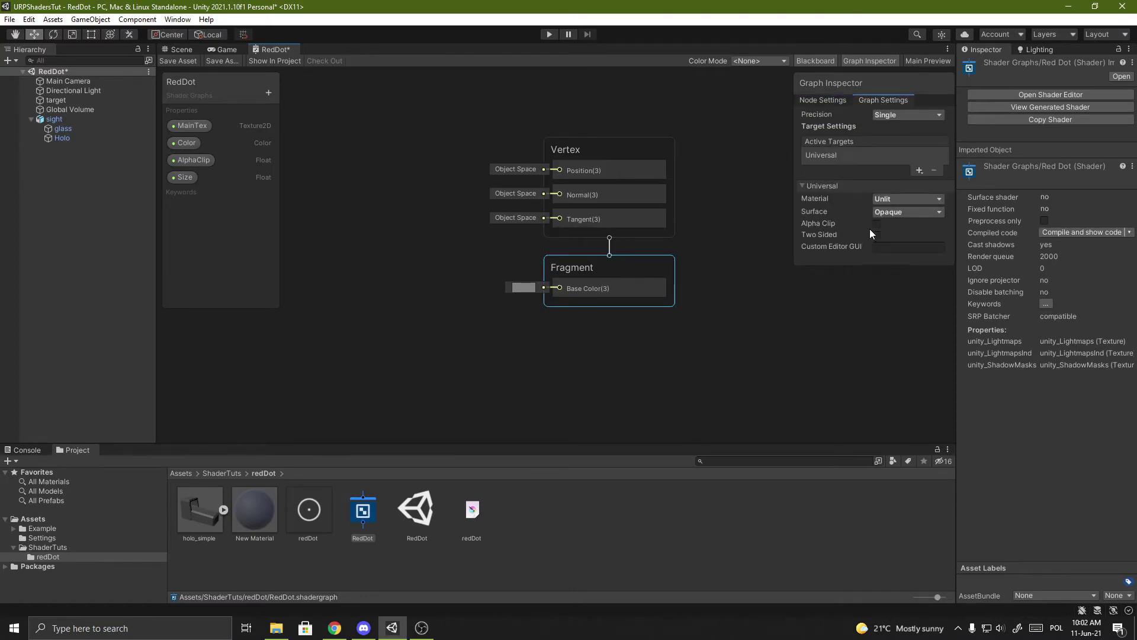
left_click(875, 226)
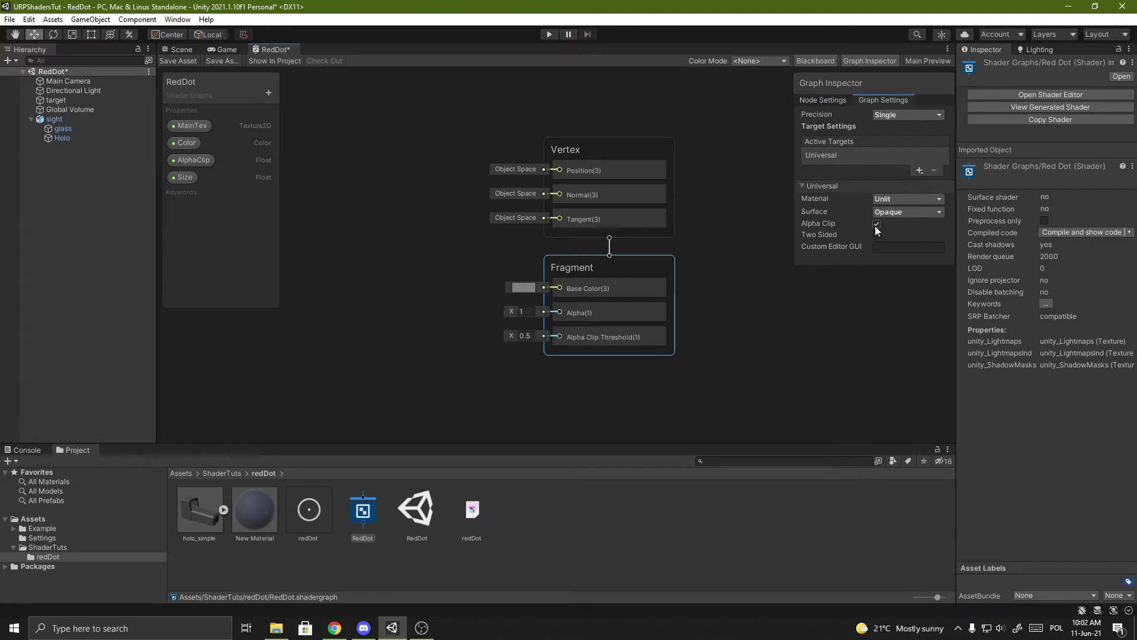
middle_click_drag(426, 256, 564, 252)
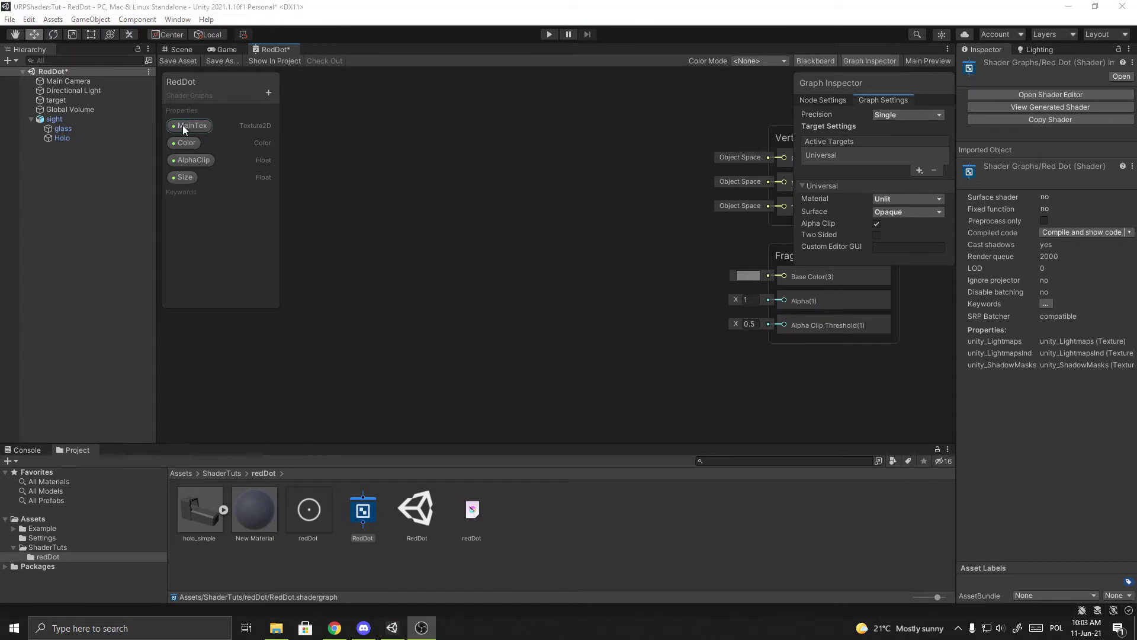
Step: Sample MainTex with a Sample Texture 2D node and wire its A output to Fragment Alpha
mouse_move(182, 125)
left_mouse_down()
mouse_move(458, 241)
mouse_move(506, 236)
left_mouse_up()
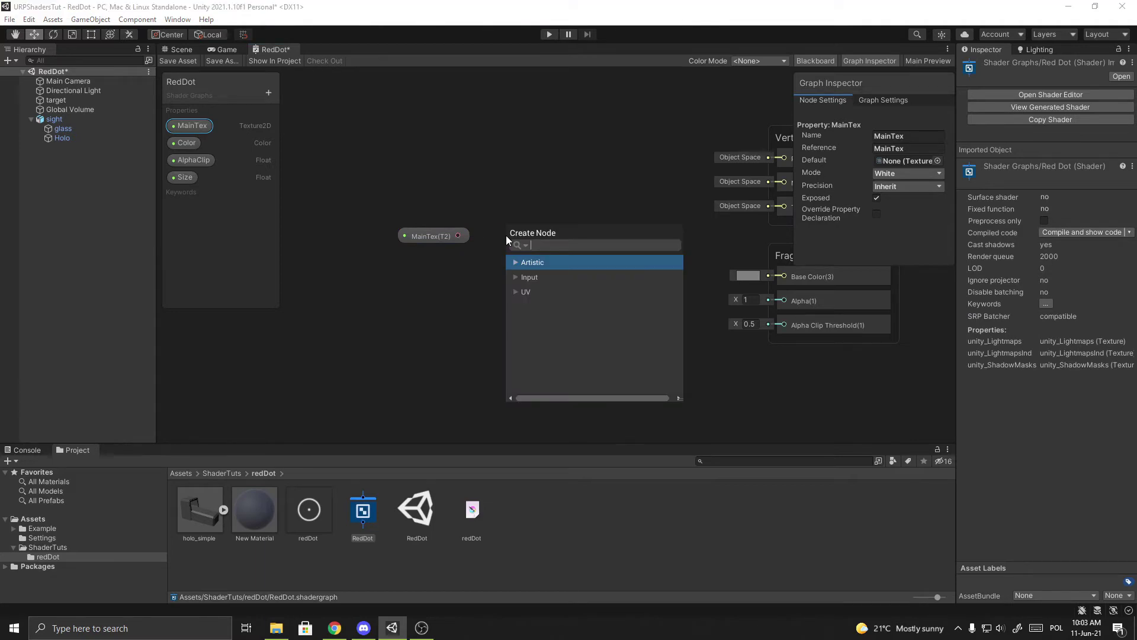
type("sample")
key("Return")
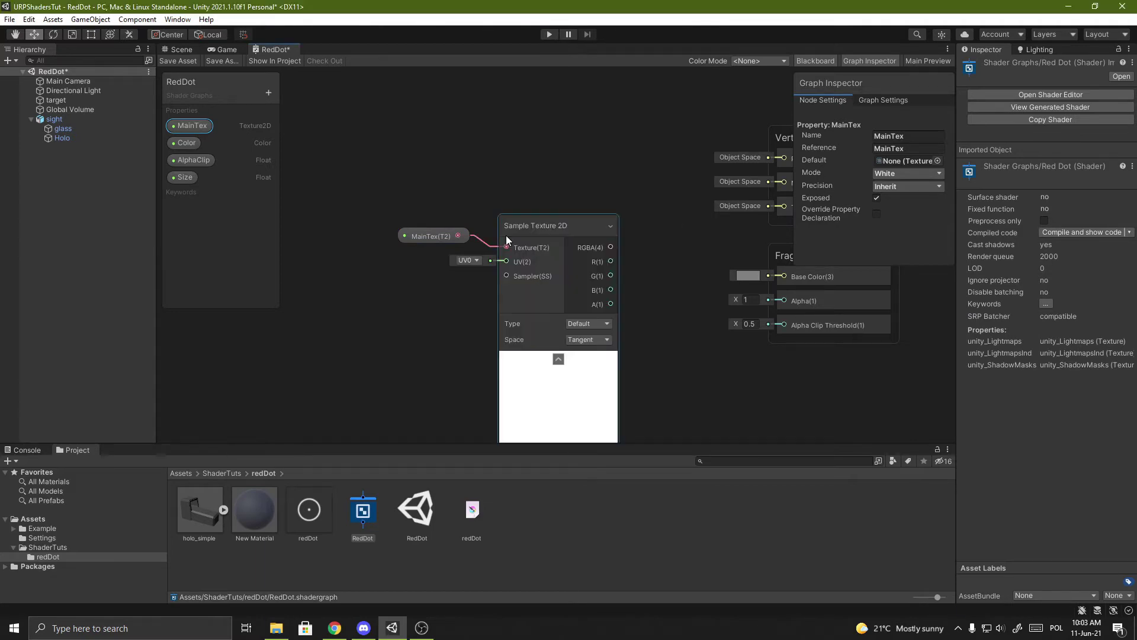
left_click(558, 359)
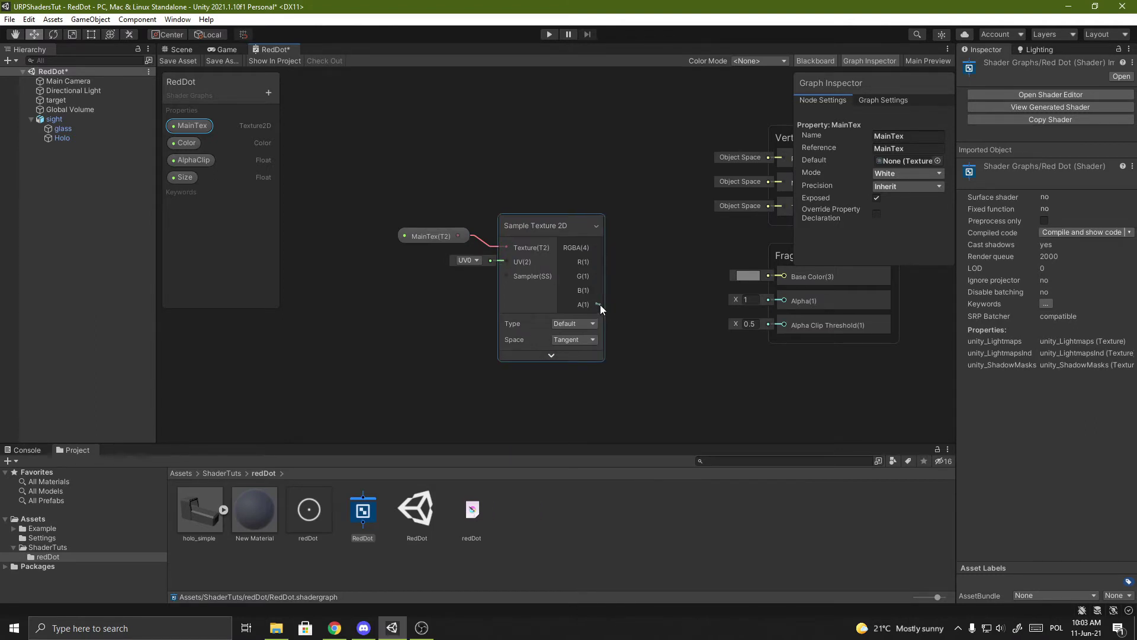
left_click_drag(598, 305, 779, 302)
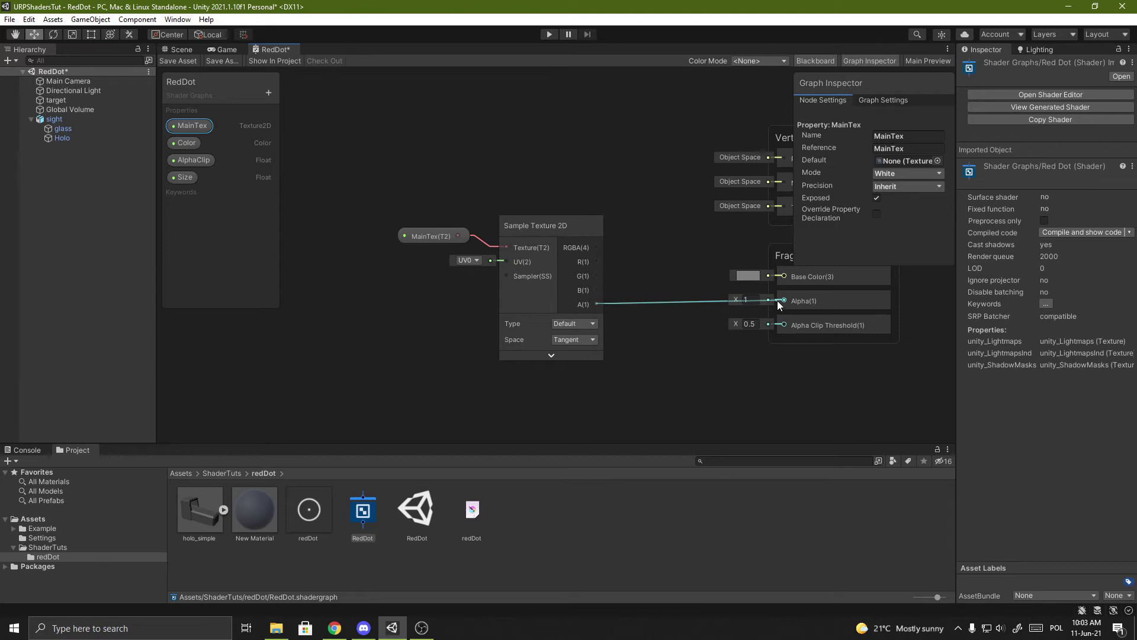
mouse_move(390, 191)
left_mouse_down()
mouse_move(516, 269)
mouse_move(476, 237)
left_mouse_up()
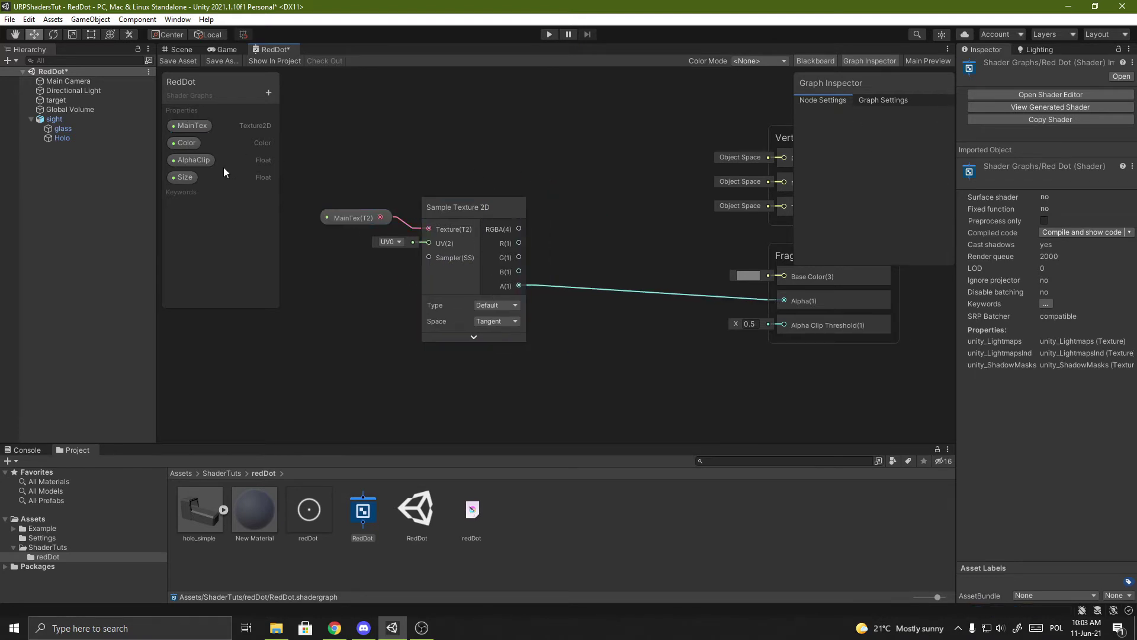
Step: Connect the Color property to the Fragment Base Color input
left_click_drag(183, 146, 770, 276)
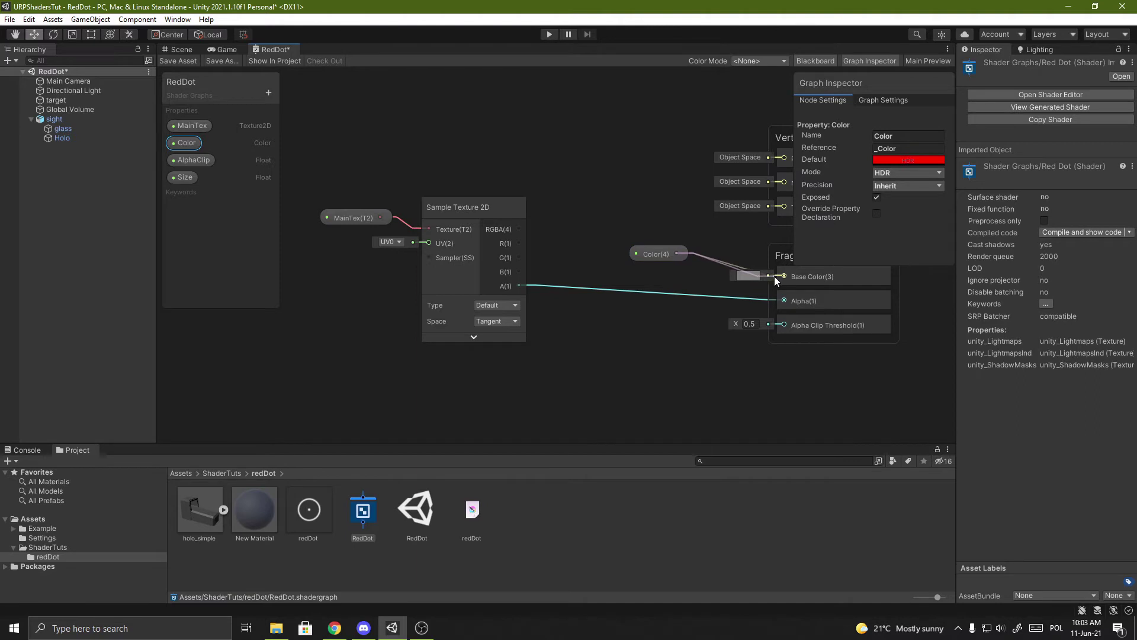
left_click_drag(774, 276, 774, 276)
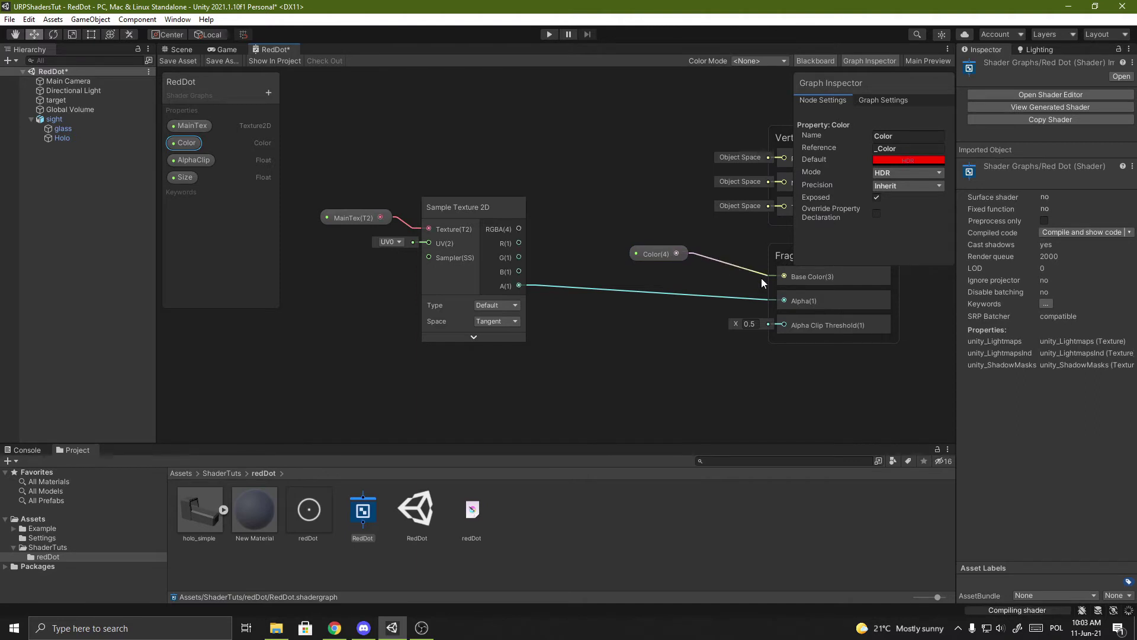
key("a")
left_click(388, 207)
key("a")
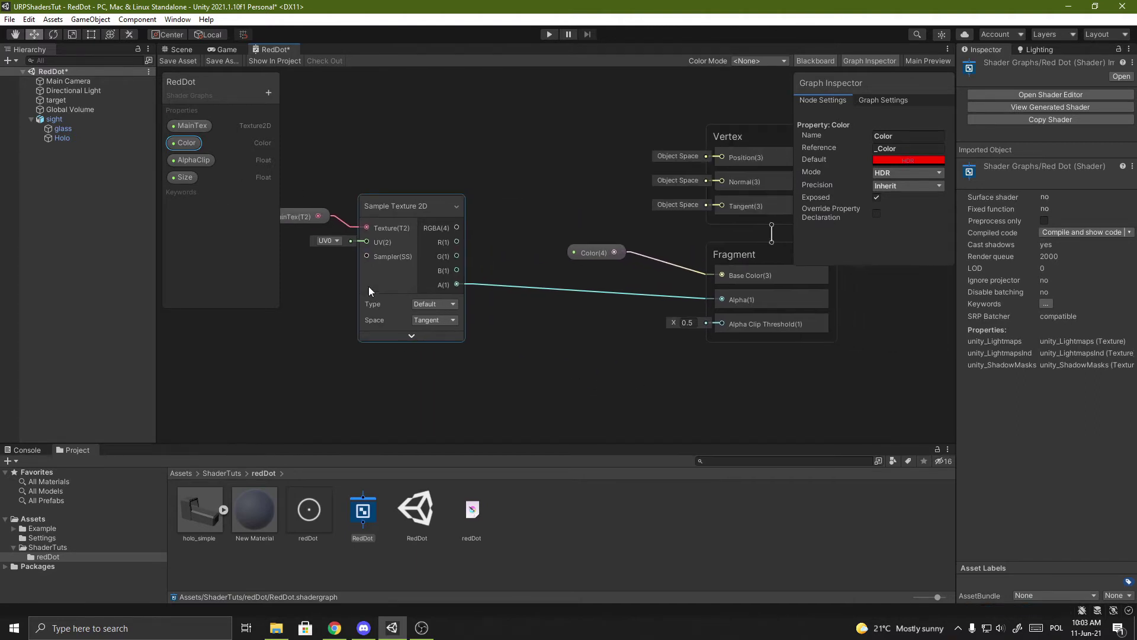
Step: Connect the AlphaClip property to Alpha Clip Threshold and clear room on the left
mouse_move(193, 160)
left_mouse_down()
mouse_move(593, 331)
mouse_move(719, 325)
left_mouse_up()
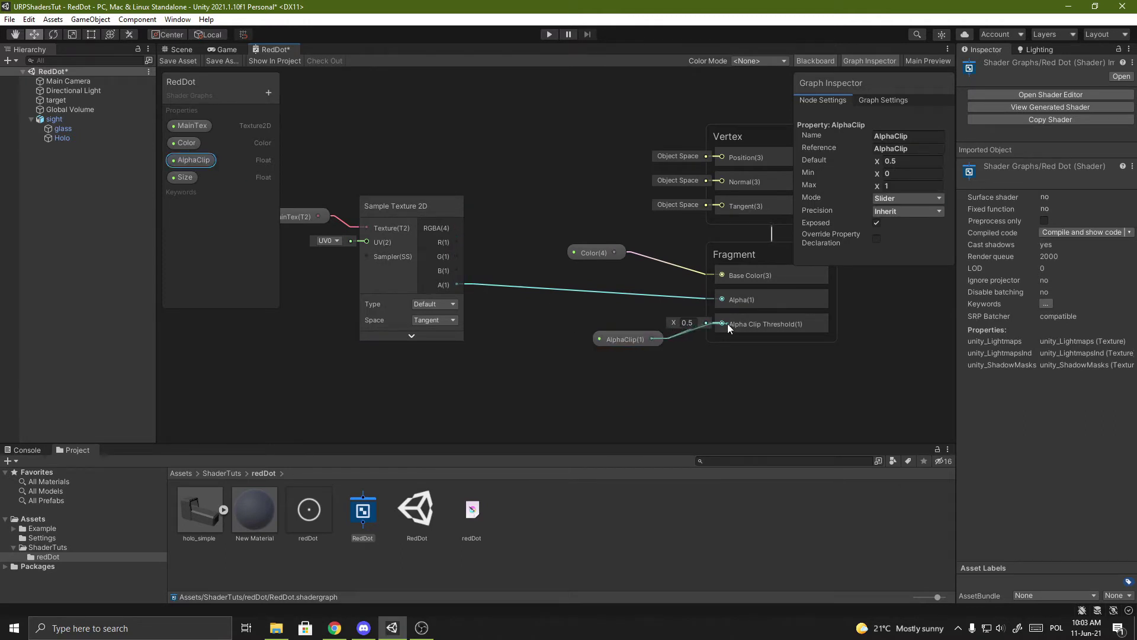
middle_click_drag(728, 324, 531, 282)
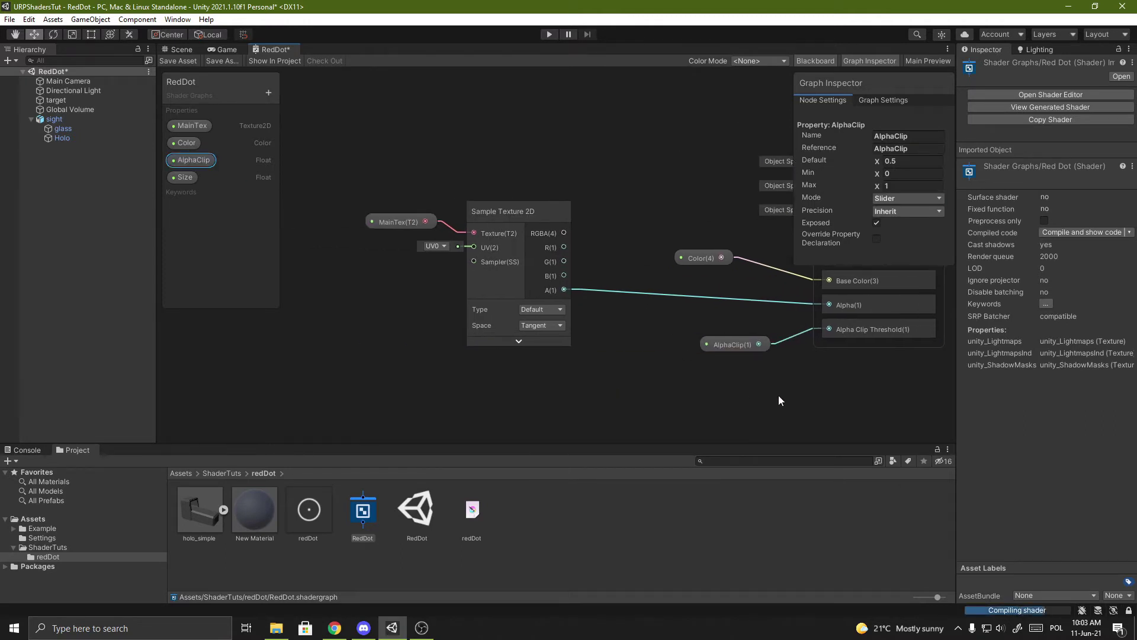
left_click(435, 327)
middle_click_drag(434, 326, 559, 307)
scroll(456, 302, "up", 1)
scroll(372, 345, "down", 2)
middle_click_drag(372, 344, 465, 333)
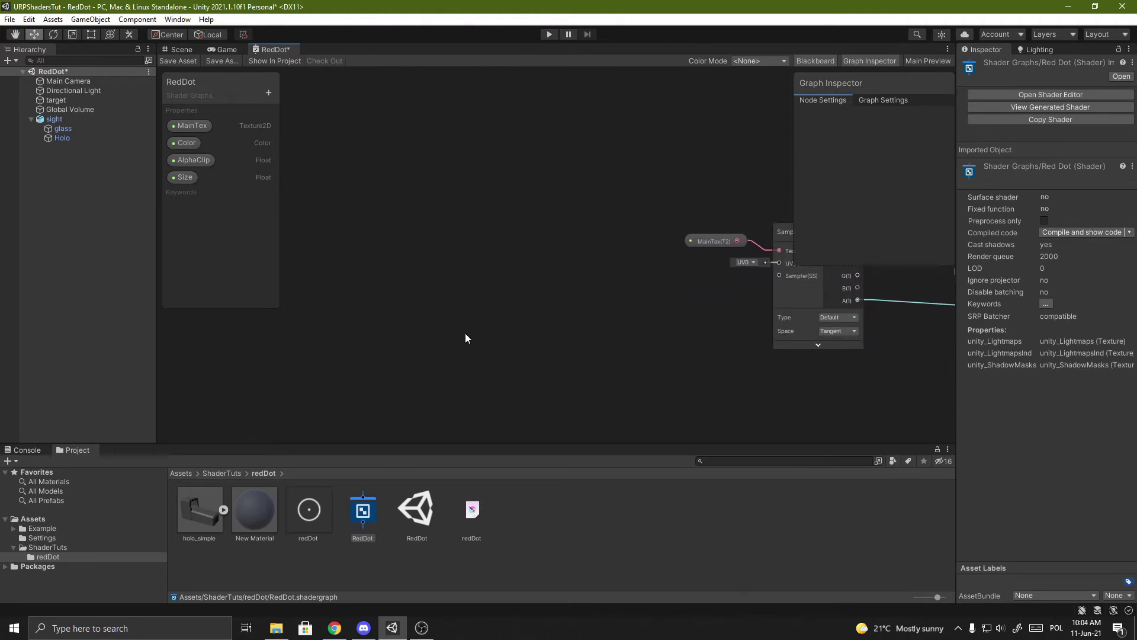
Step: Add a View Direction node set to Tangent space
right_click(405, 300)
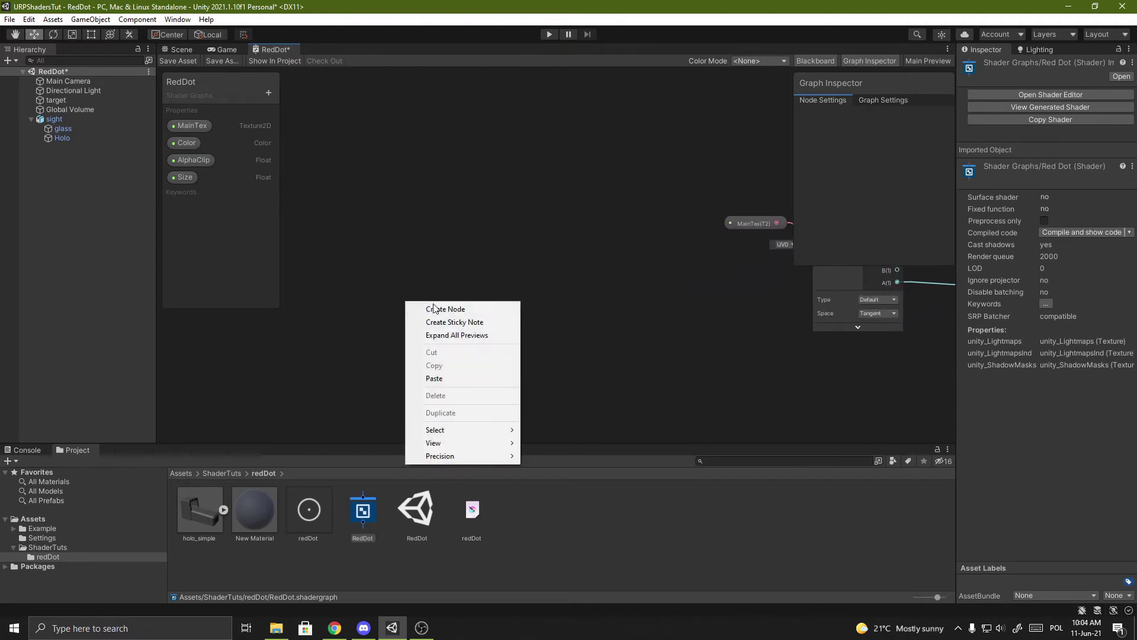
left_click(437, 305)
type("view")
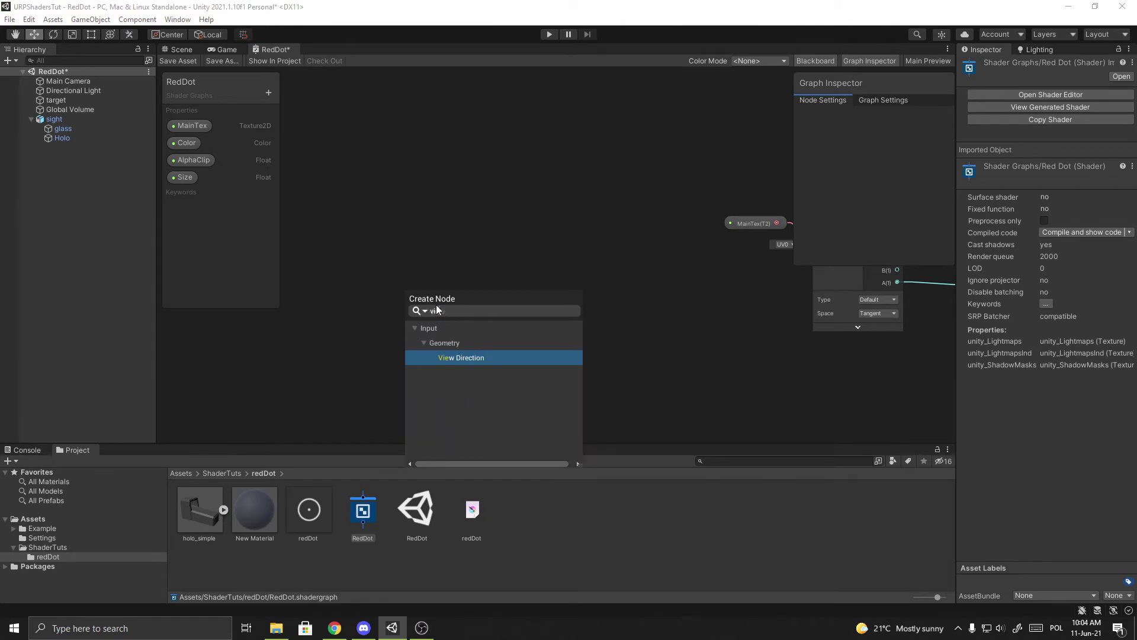
key("Return")
left_click(419, 321)
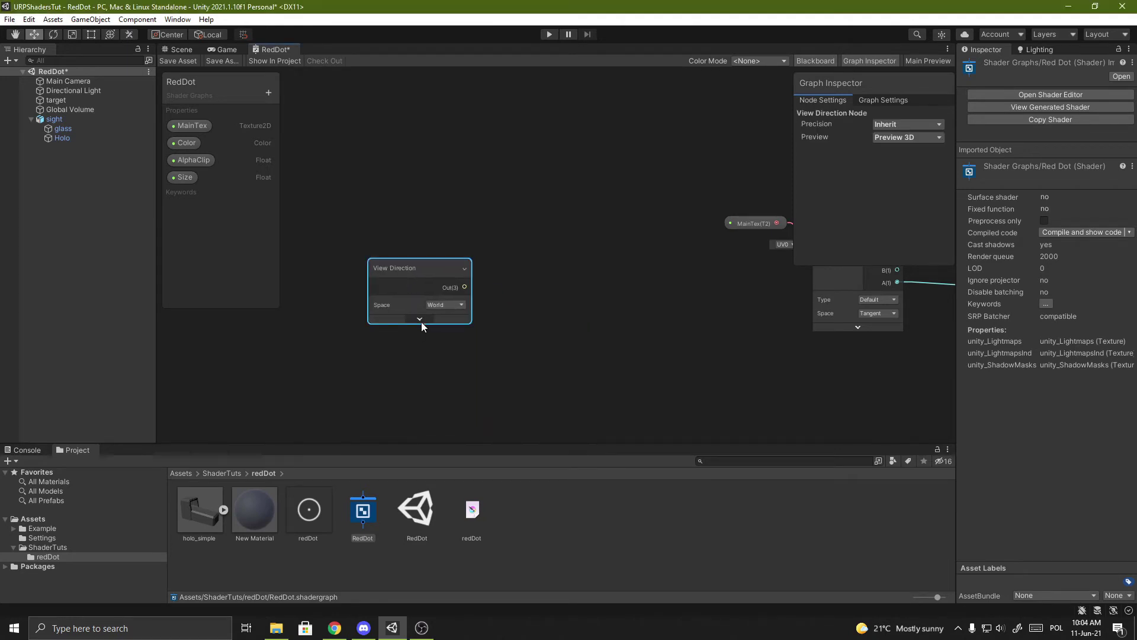
left_click(444, 305)
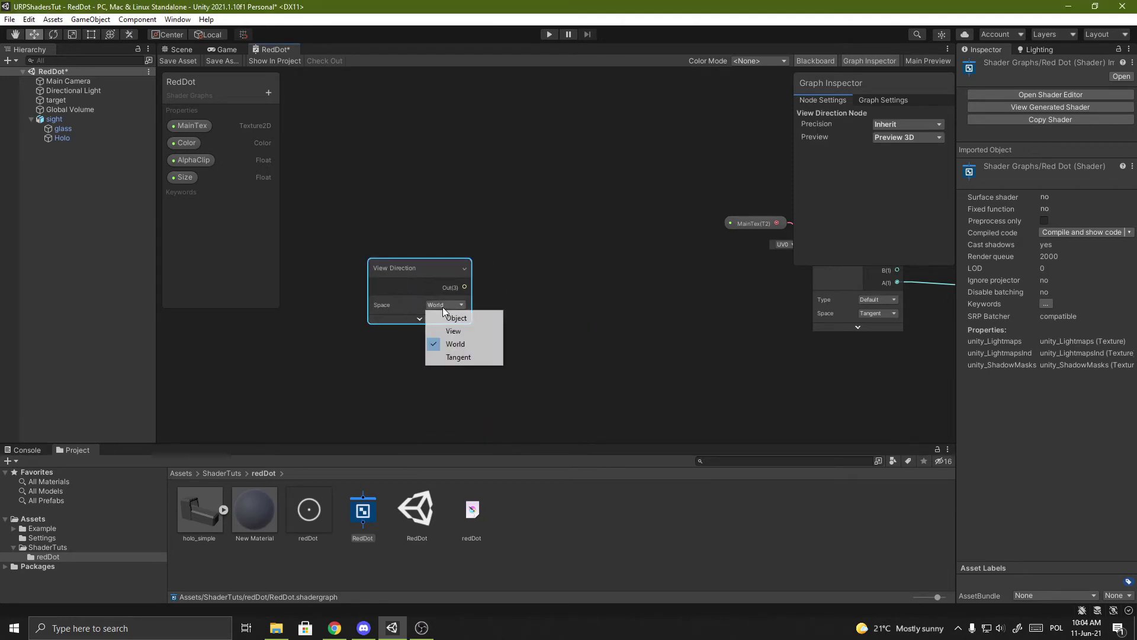
left_click(471, 358)
Step: Feed the View Direction output into a new Normalize node
left_click_drag(467, 291, 536, 286)
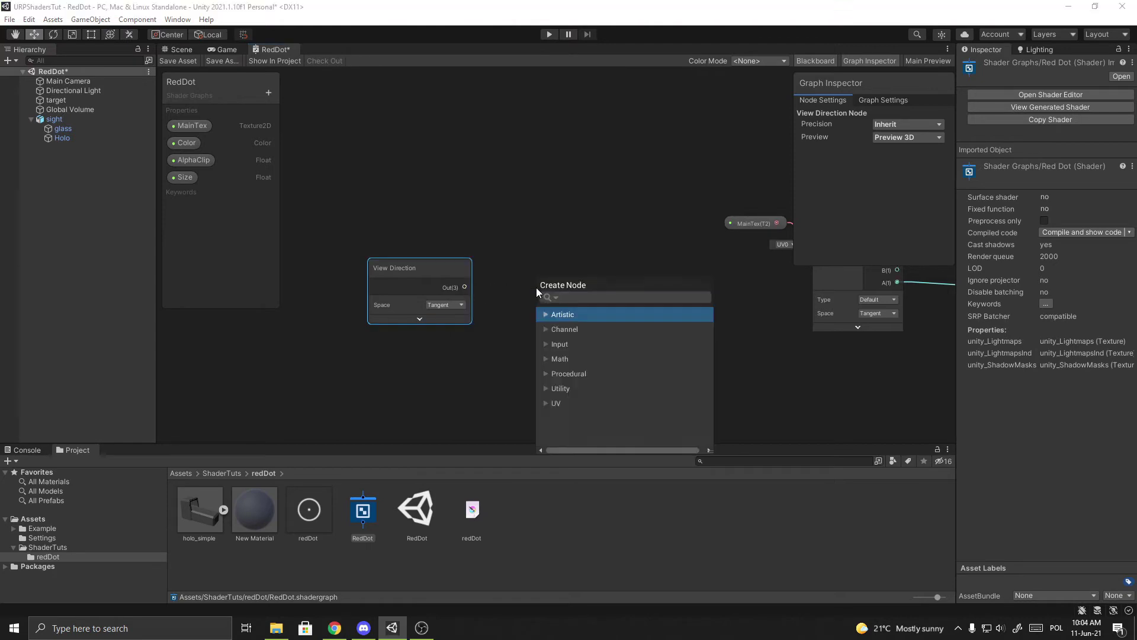
type("nor")
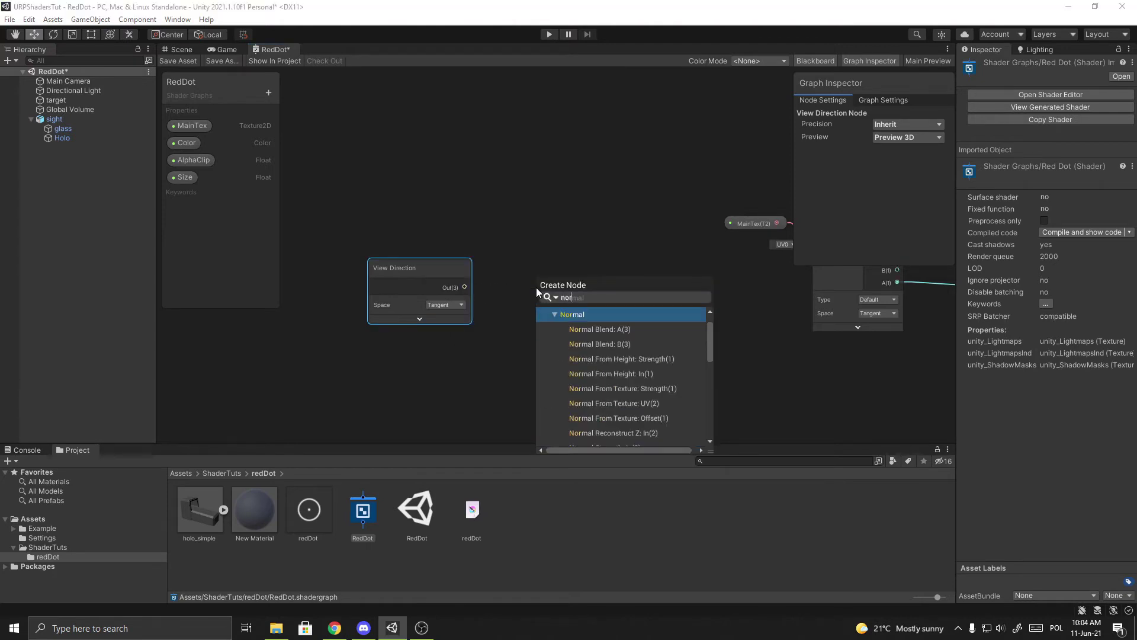
type("malize")
key("Return")
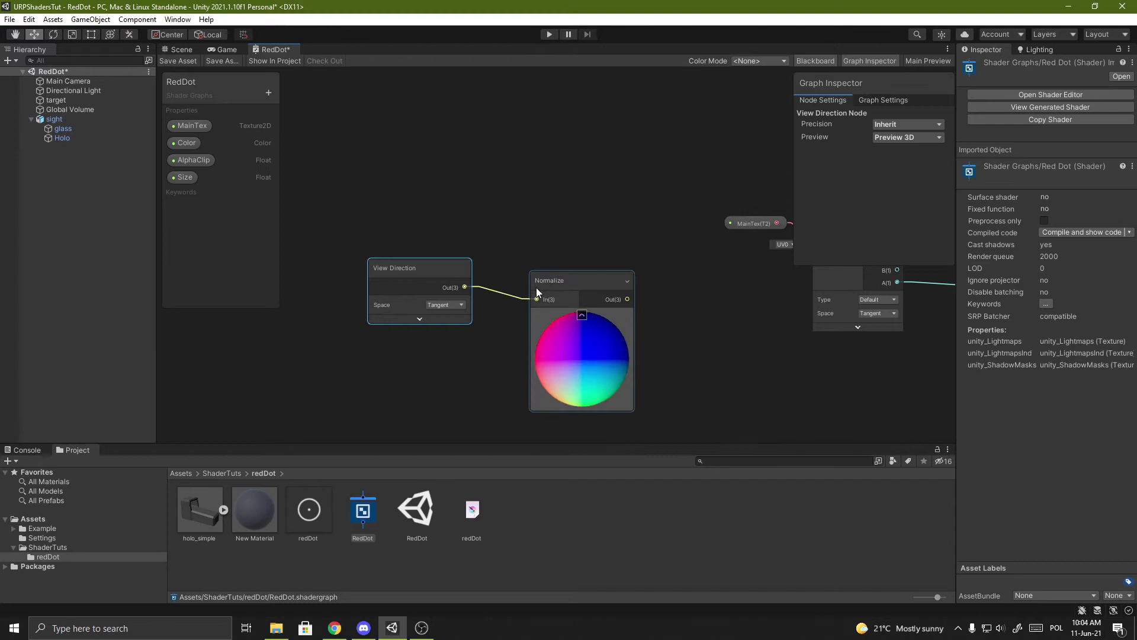
left_click(581, 315)
left_click_drag(555, 284, 501, 269)
Step: Add a Negate node after Normalize and move the three nodes lower-left
right_click(544, 289)
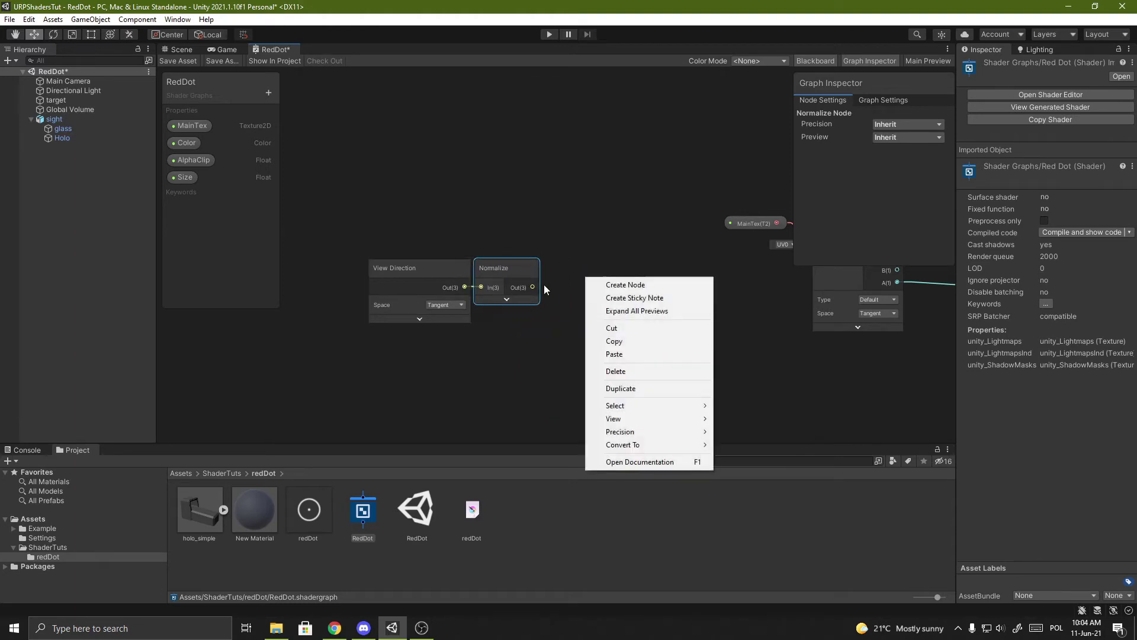
left_click(579, 288)
key("space")
type("neg")
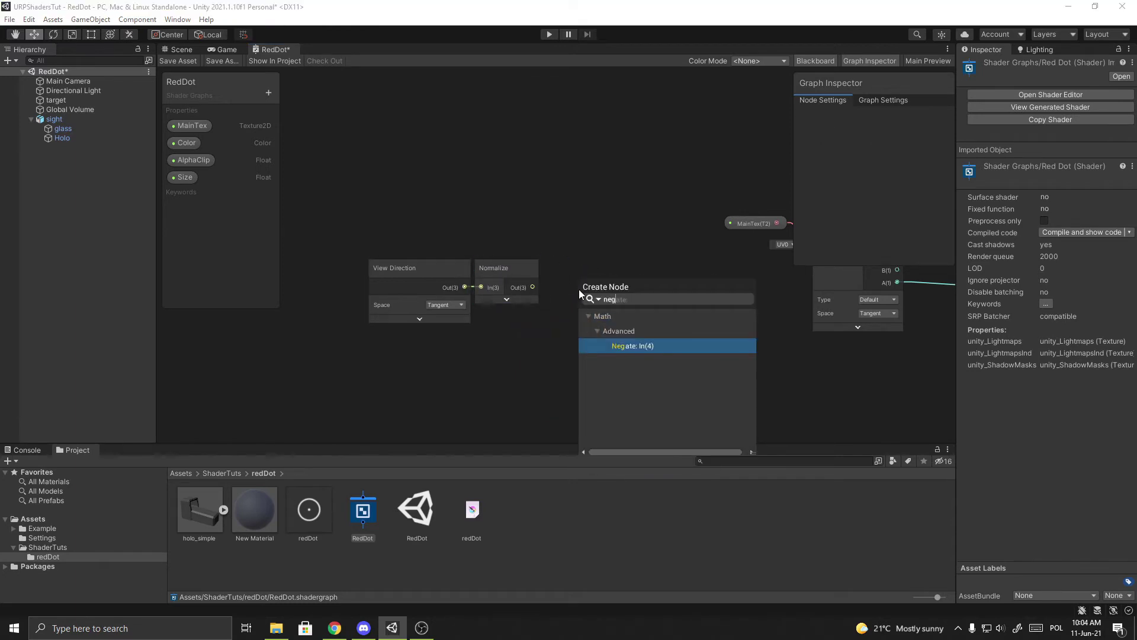
key("Return")
left_click(624, 318)
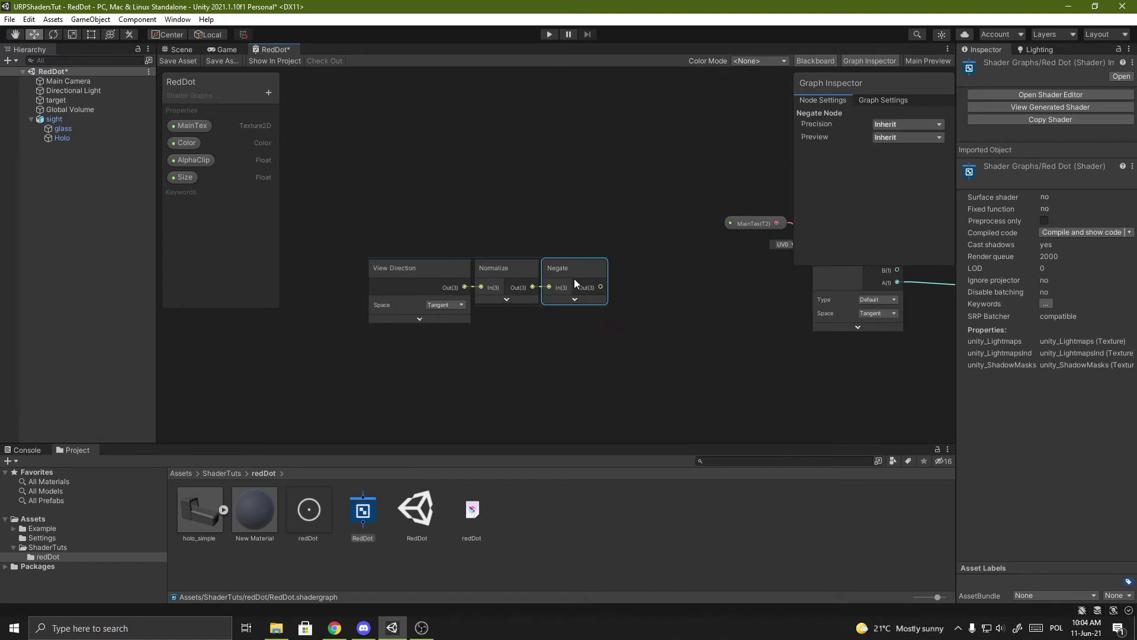
left_click_drag(364, 256, 591, 324)
left_click_drag(570, 277, 566, 320)
middle_click_drag(578, 259, 562, 249)
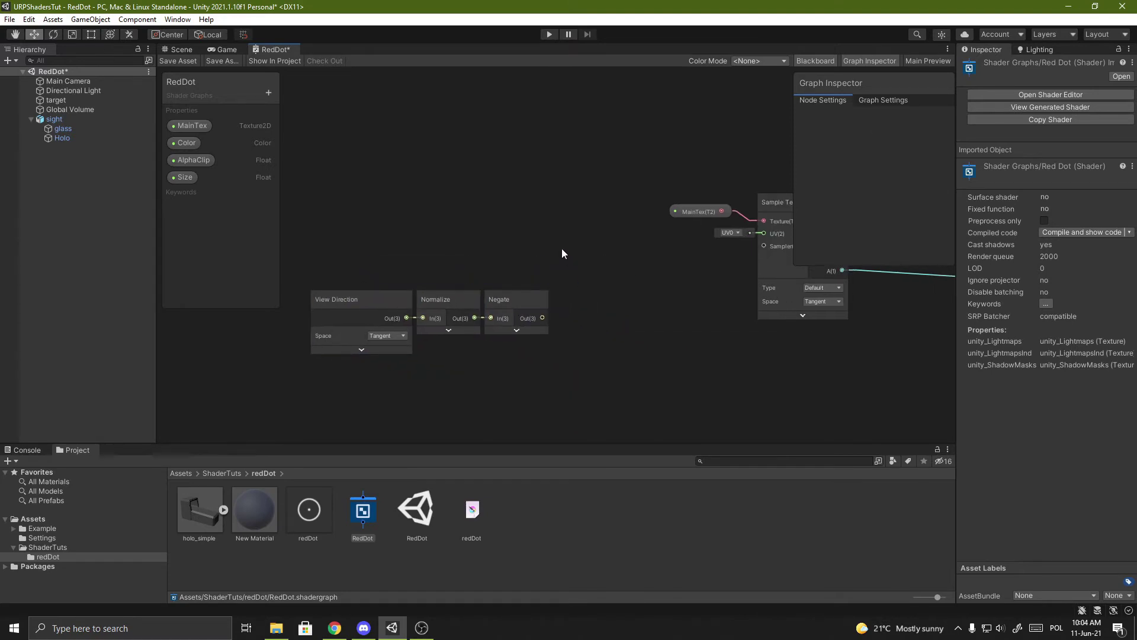
Step: Multiply the Size property (A) by the negated view direction (B)
right_click(578, 277)
left_click(586, 283)
type("multiply")
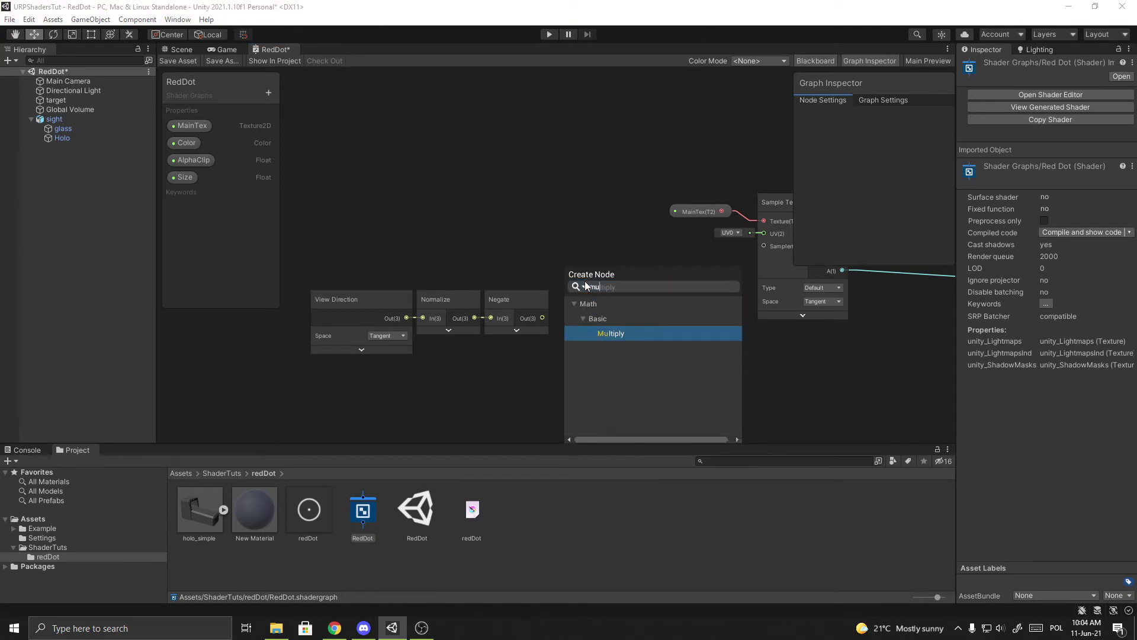
key("Return")
left_click_drag(605, 315, 618, 274)
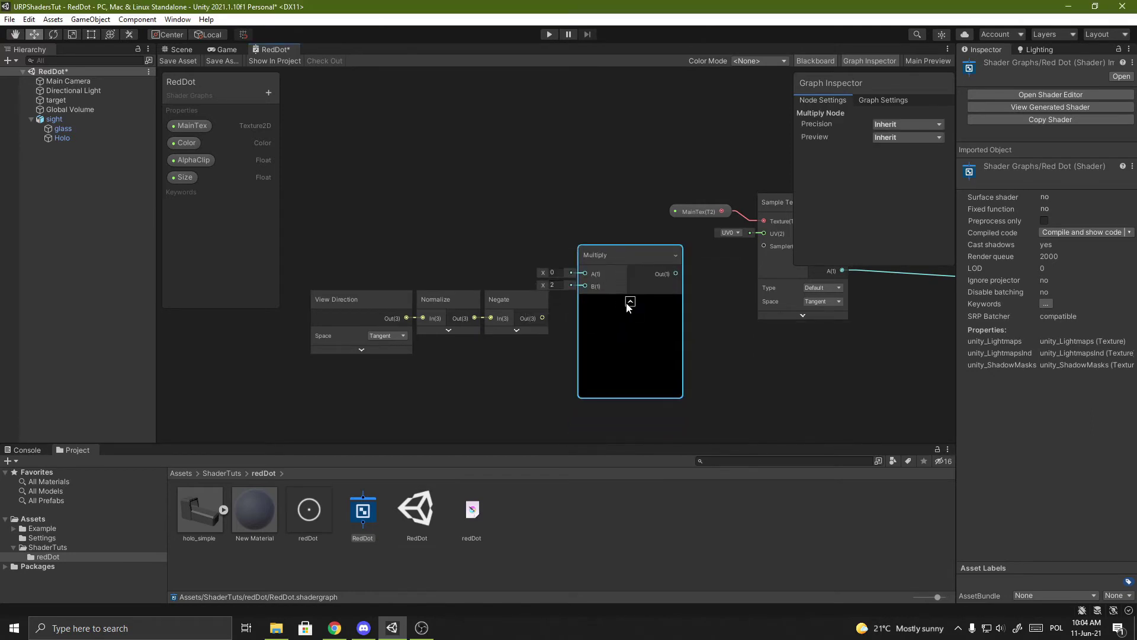
left_click(630, 304)
left_click_drag(185, 177, 427, 242)
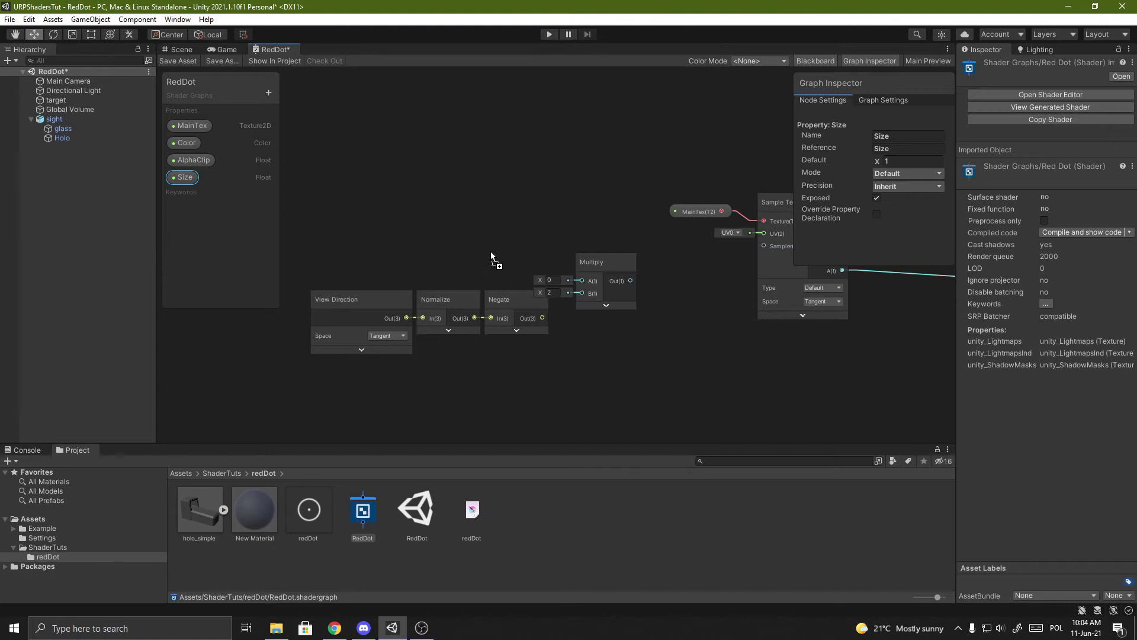
left_click_drag(492, 256, 579, 281)
left_click_drag(543, 318, 585, 292)
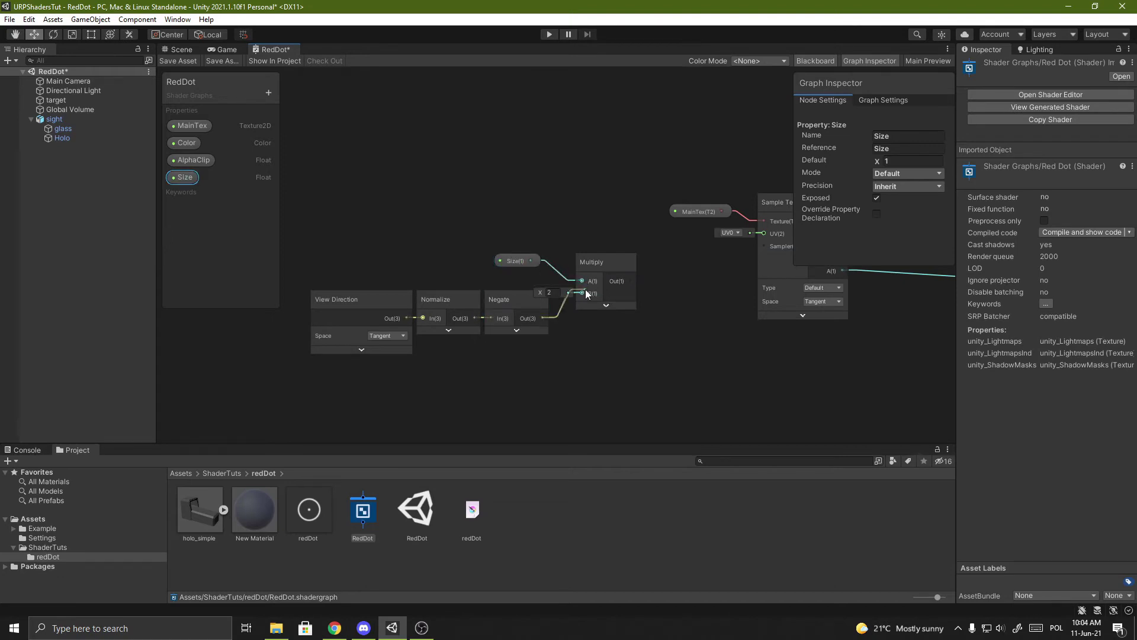
Step: Add an Add node beside the sampler and feed the Multiply result into its B input
right_click(654, 249)
left_click(673, 252)
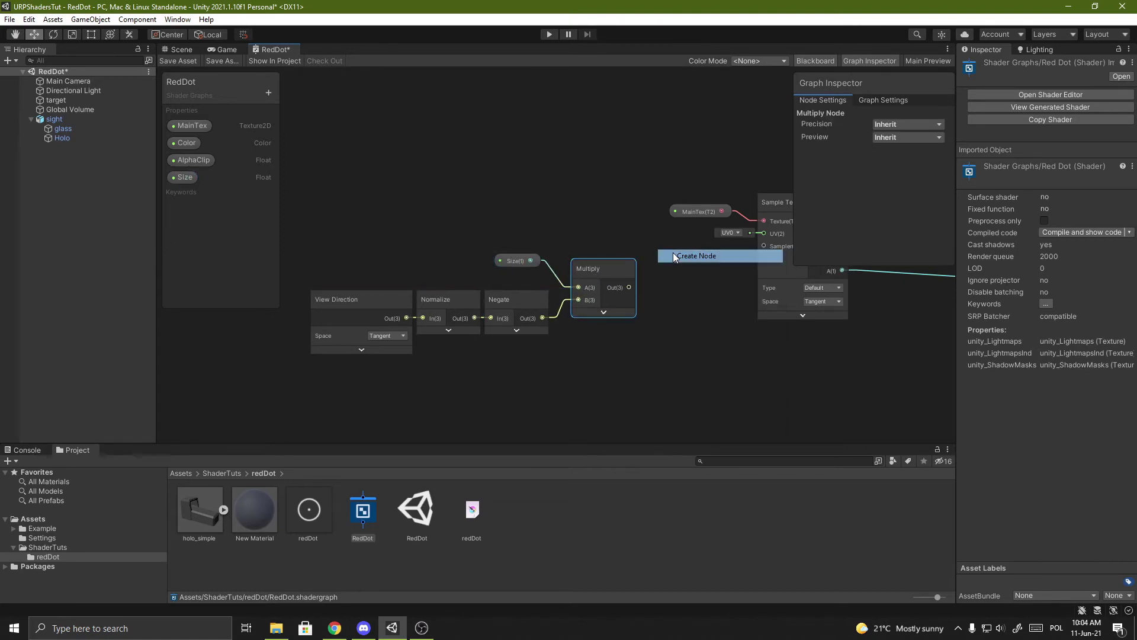
type("add")
key("Return")
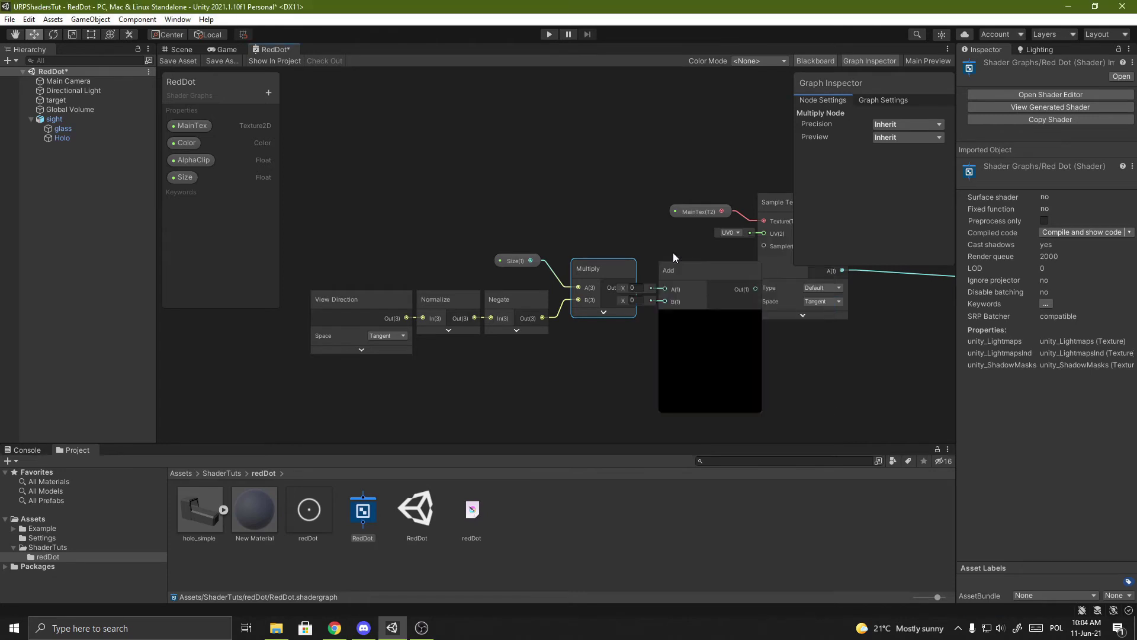
left_click_drag(678, 270, 683, 233)
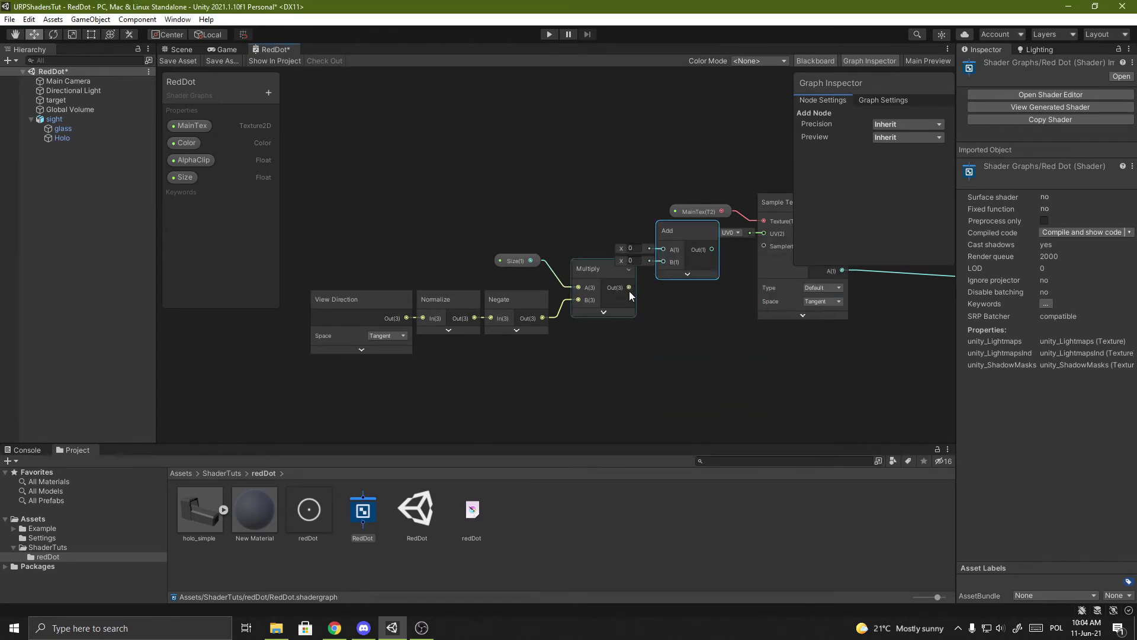
left_click_drag(629, 287, 662, 262)
Step: Feed a 0.5 Float into Add input A and route the Add output to the sampler's UV
right_click(536, 204)
left_click(567, 210)
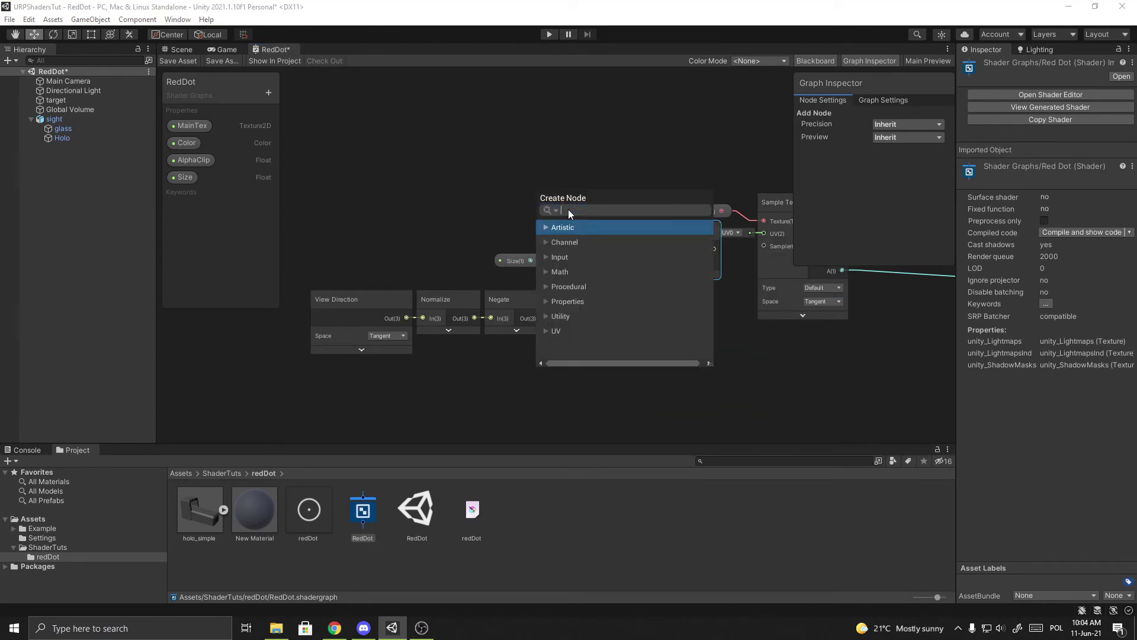
type("float")
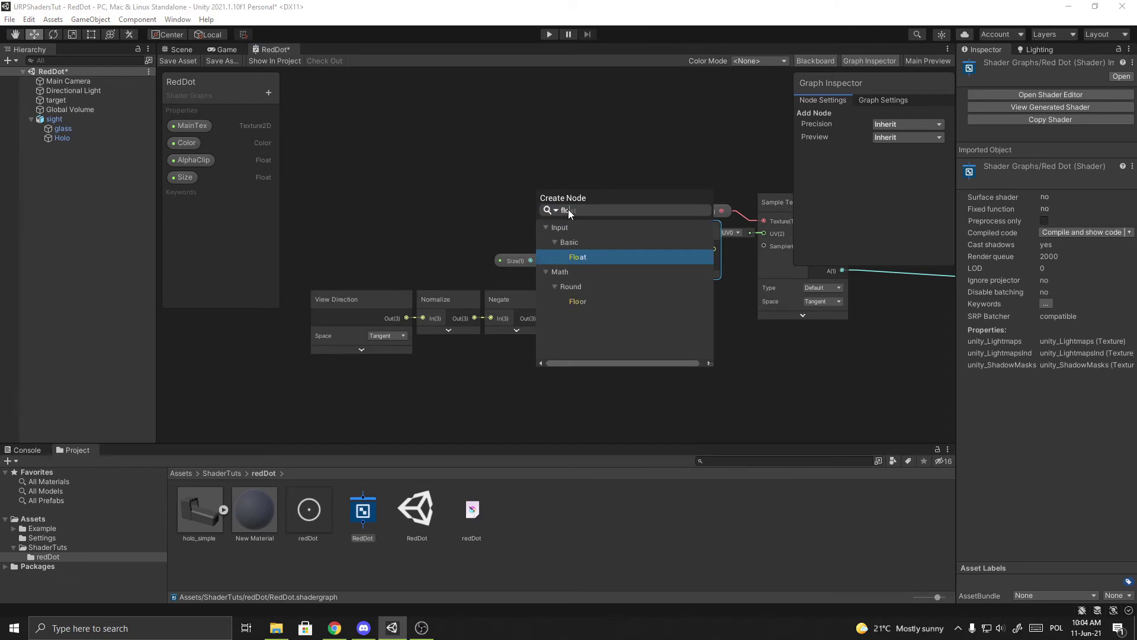
key("Return")
left_click_drag(596, 238, 663, 250)
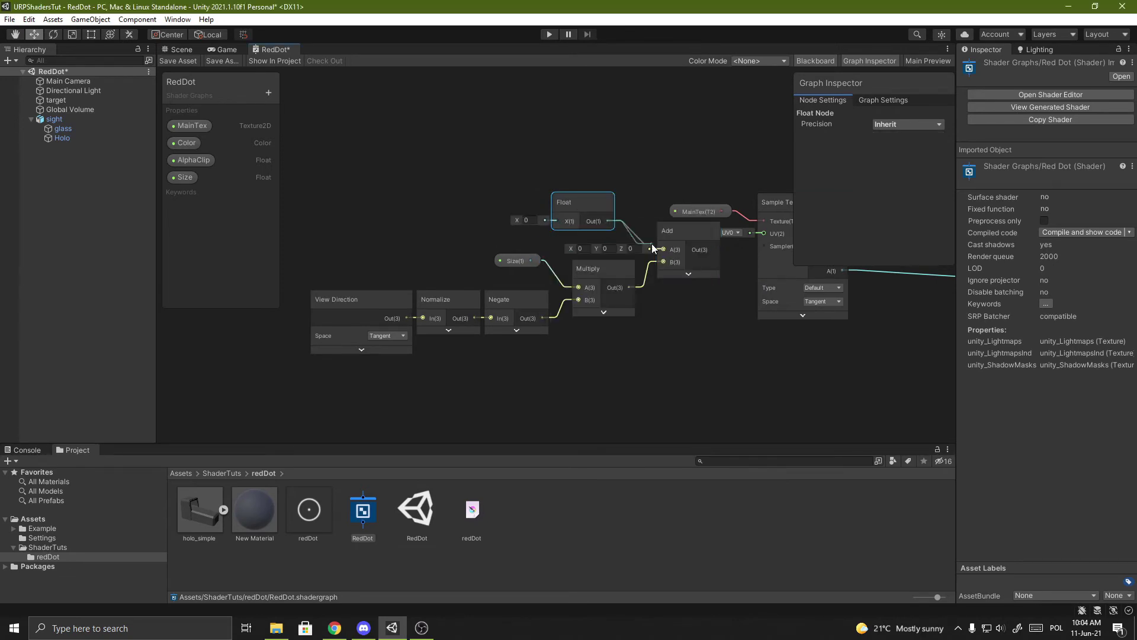
left_click_drag(576, 205, 598, 224)
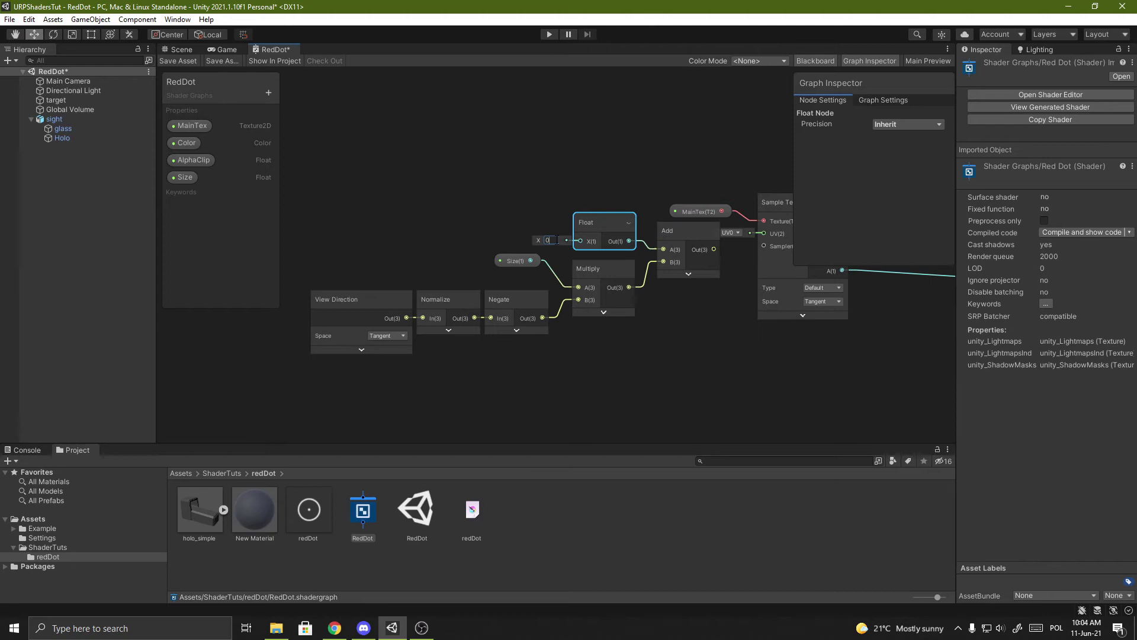
type("0,5")
left_click(711, 347)
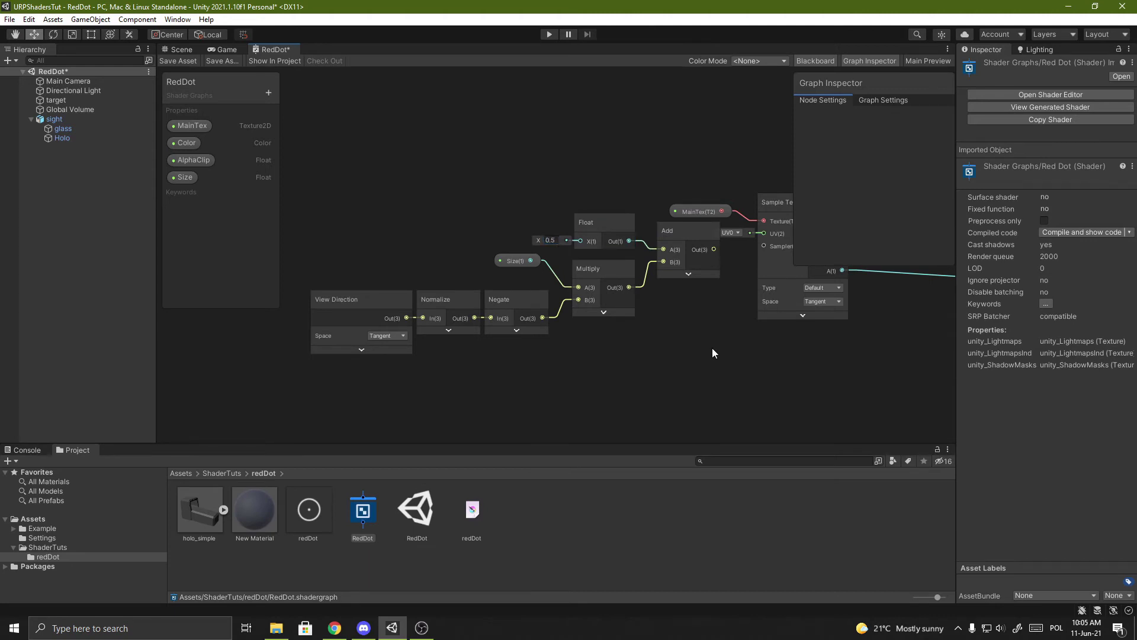
middle_click_drag(711, 347, 606, 330)
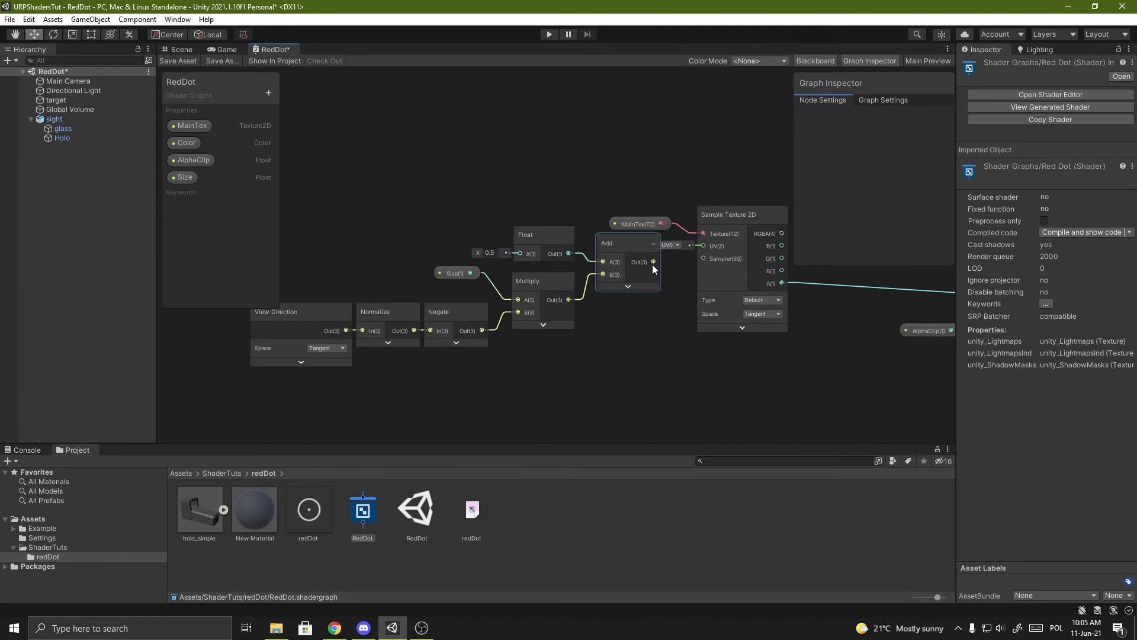
left_click_drag(652, 265, 706, 247)
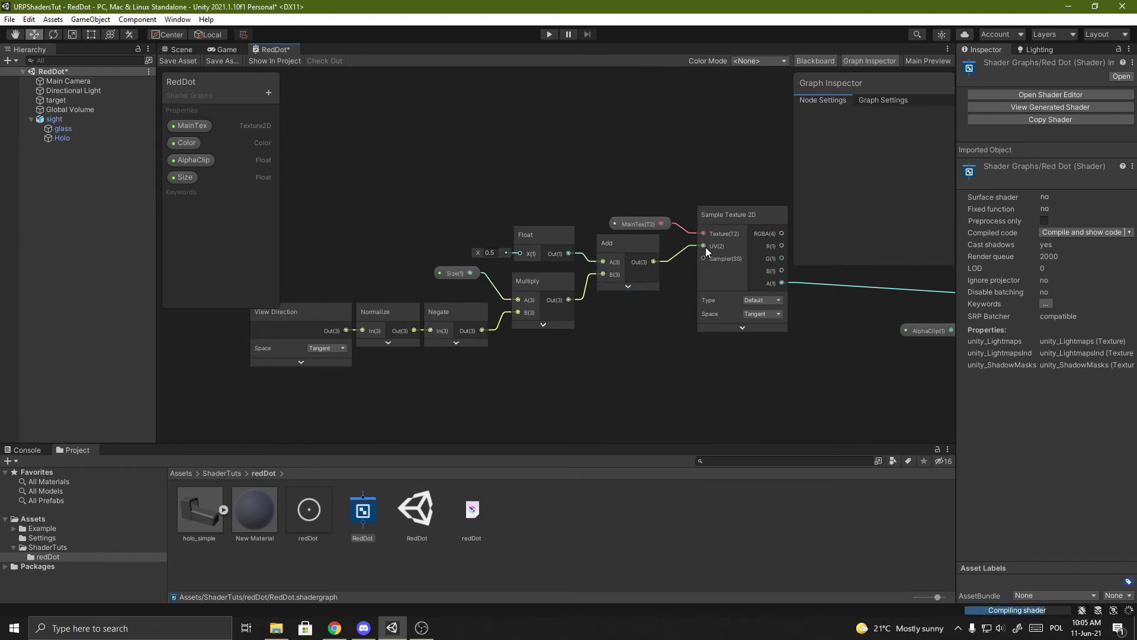
Step: Add a Sampler State node with Clamp wrap mode below the Add node
right_click(604, 354)
left_click(625, 359)
type("sample")
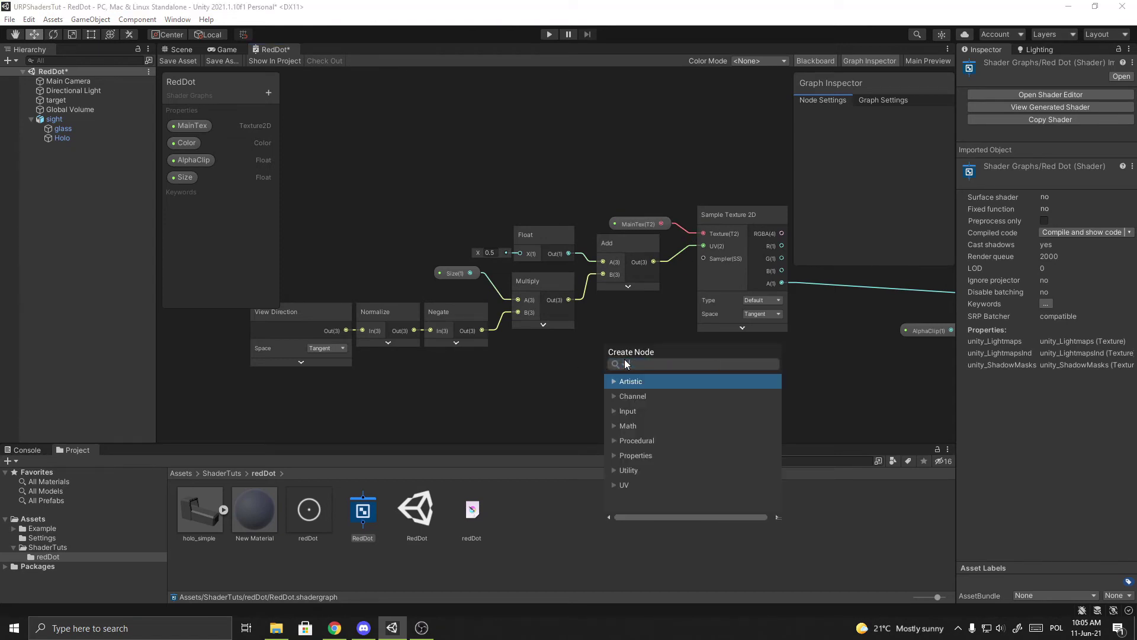
type(" ste")
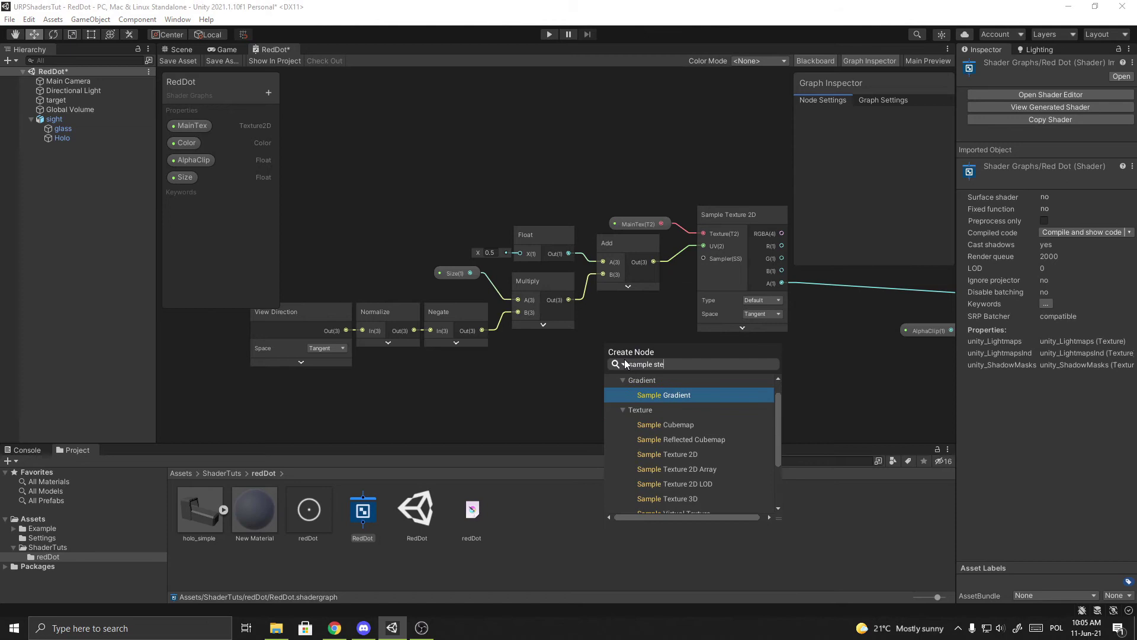
key("BackSpace")
type("ate")
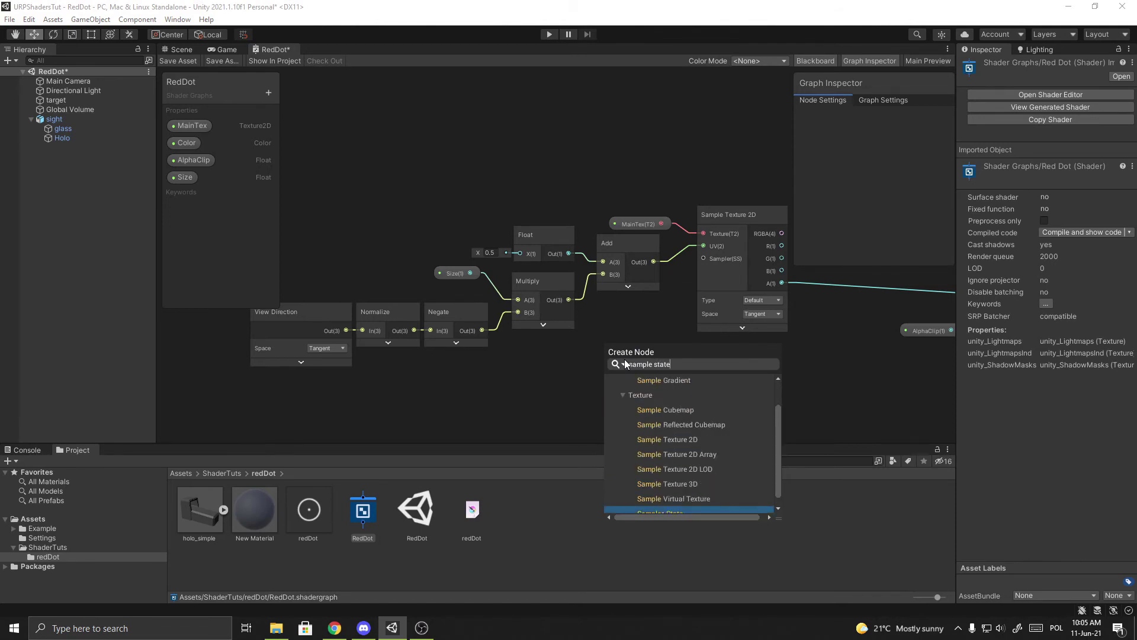
key("Return")
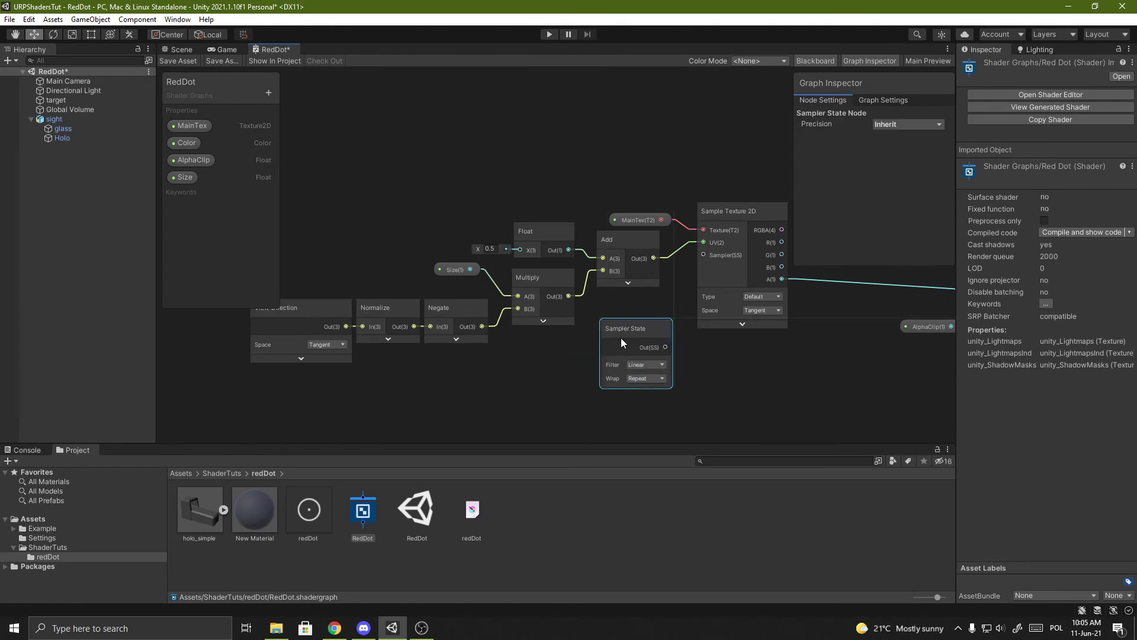
mouse_move(625, 359)
left_mouse_down()
mouse_move(608, 324)
mouse_move(703, 255)
left_mouse_up()
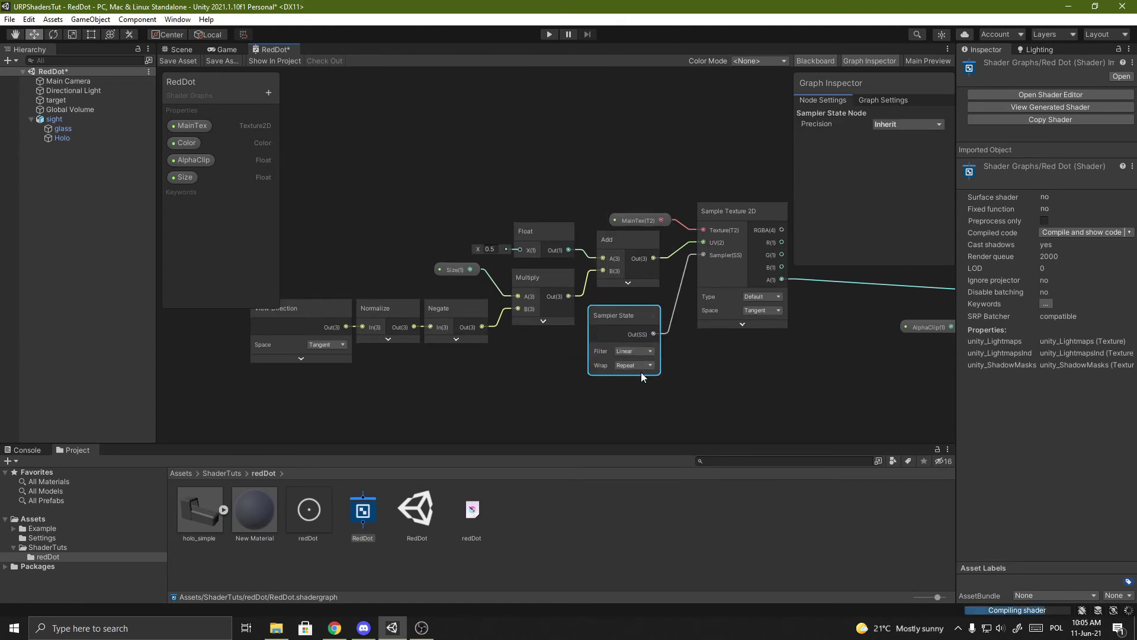
scroll(622, 376, "up", 1)
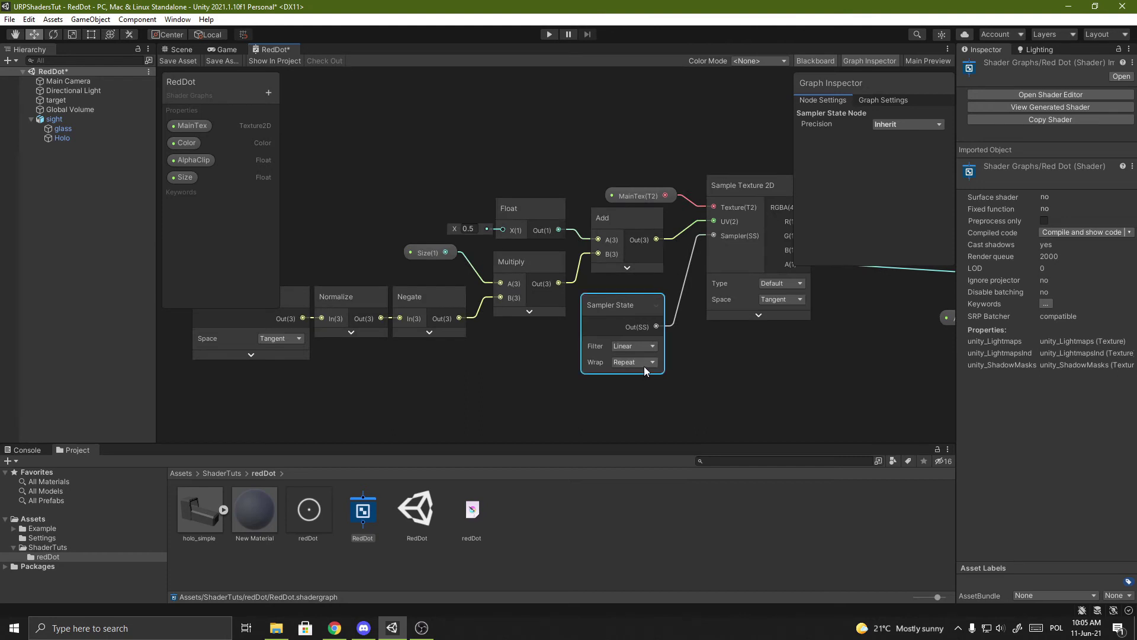
left_click(645, 364)
left_click(635, 393)
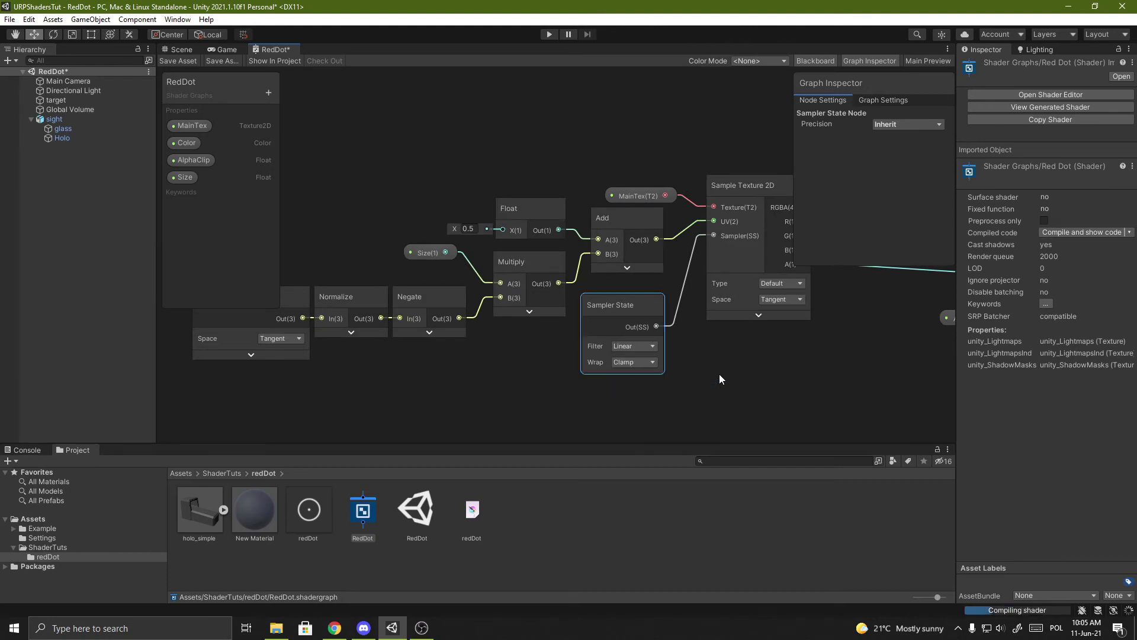
scroll(742, 367, "down", 1)
scroll(501, 372, "down", 2)
scroll(529, 382, "down", 1)
scroll(529, 381, "down", 1)
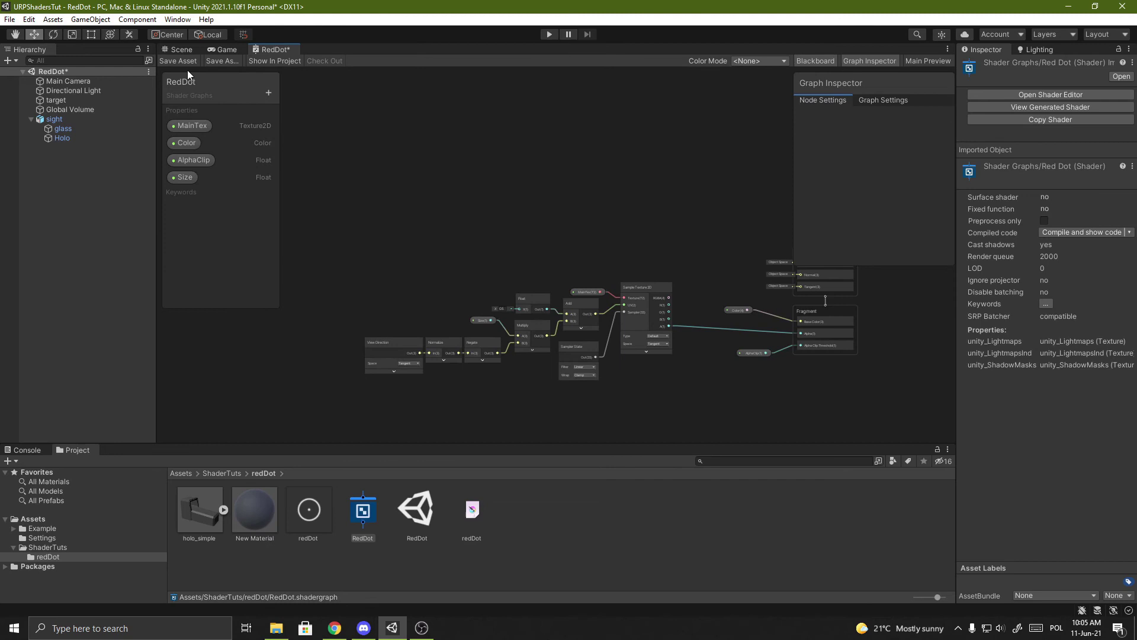
Step: Save the RedDot shader graph and return to the Scene view
left_click(182, 61)
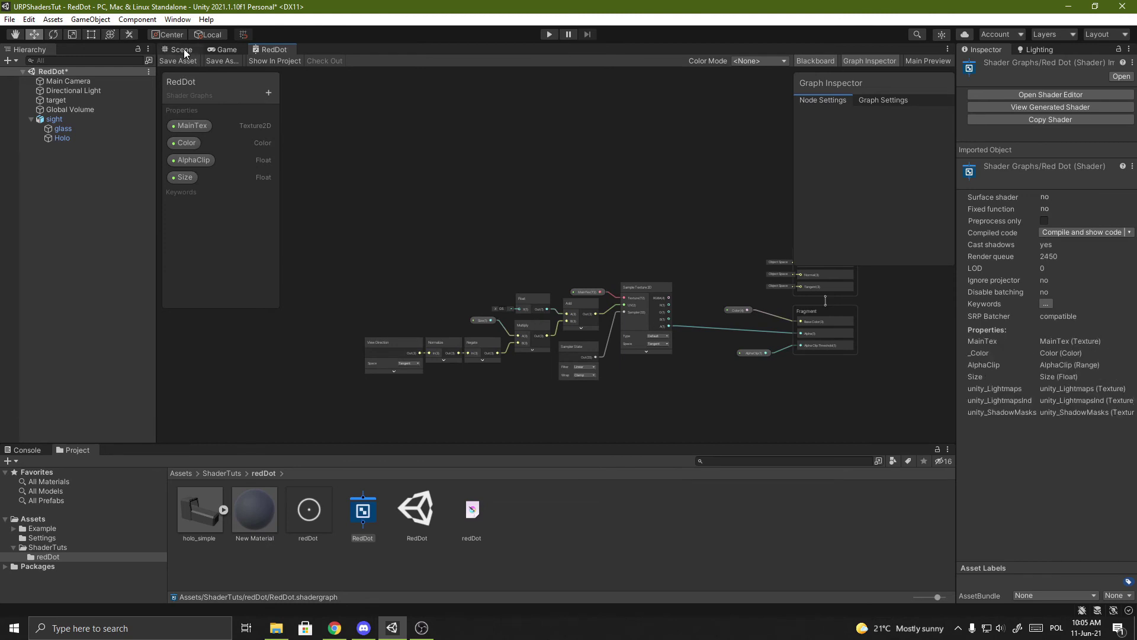
left_click(184, 48)
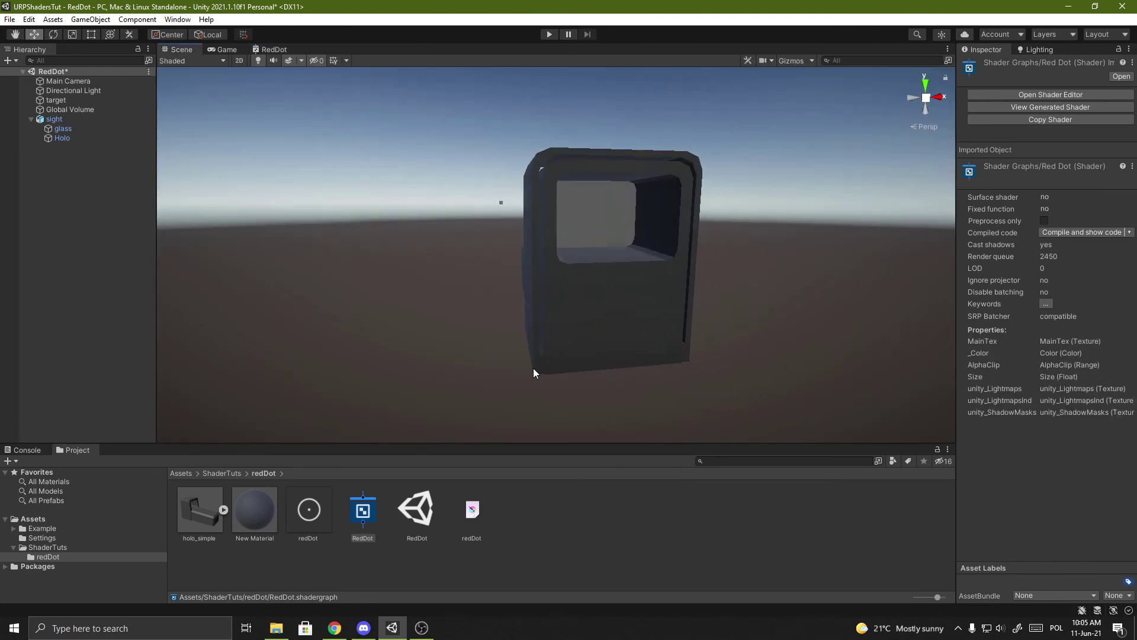
left_click(579, 537)
Step: Create a RedDot shader material with the redDot texture as MainTex and apply it to the sight glass
left_click(373, 522)
right_click(373, 521)
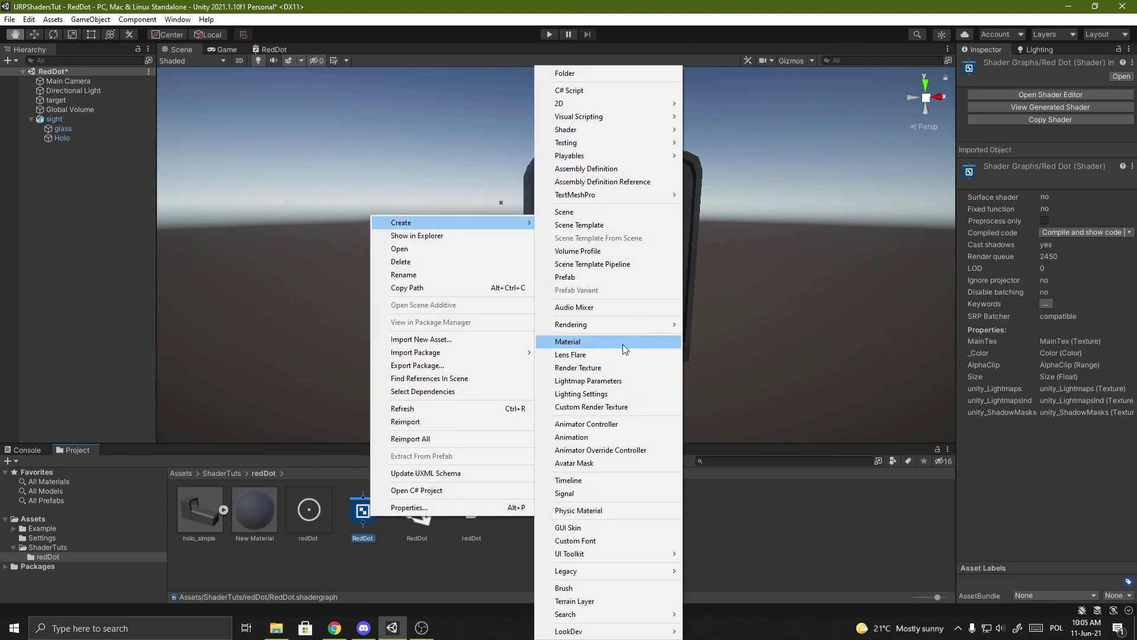
left_click(623, 343)
key("Return")
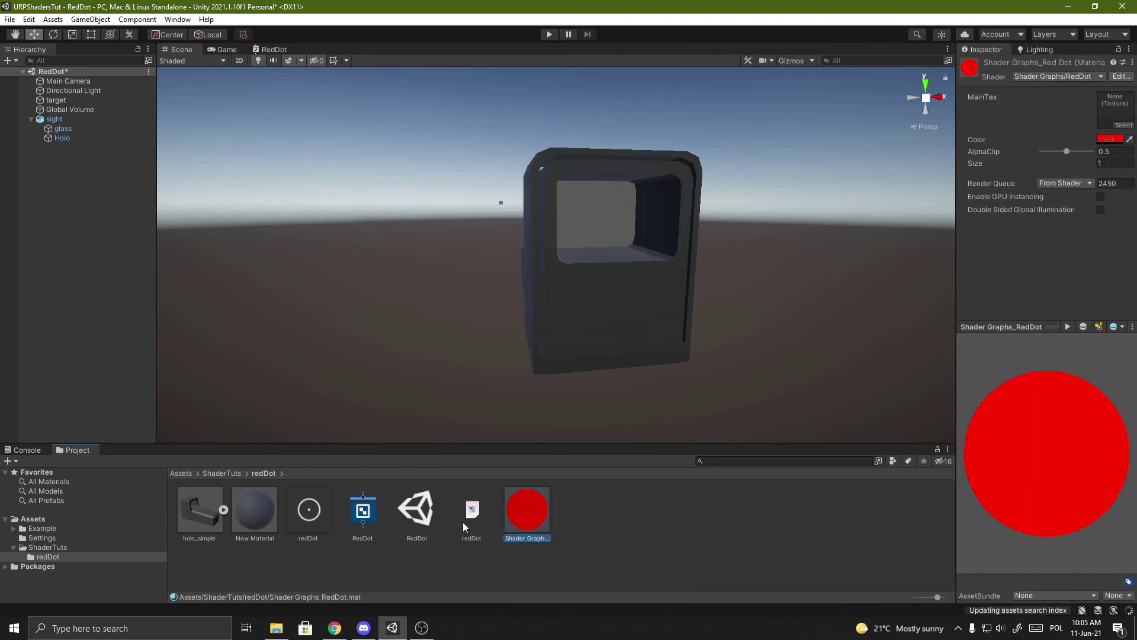
left_click_drag(311, 520, 1116, 119)
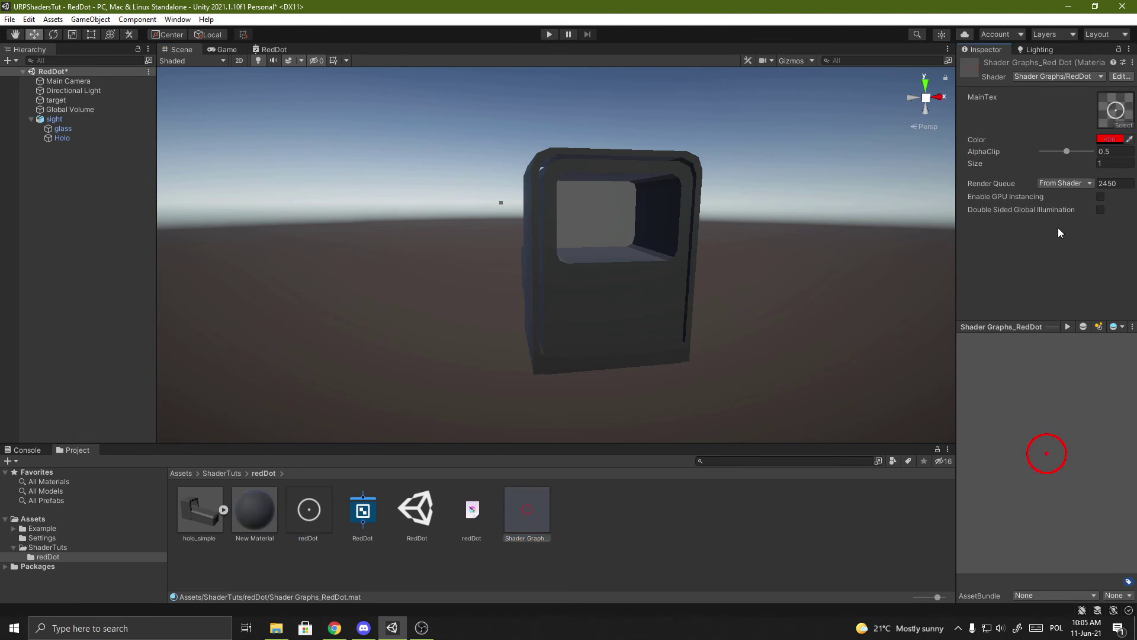
mouse_move(527, 522)
left_mouse_down()
mouse_move(593, 222)
mouse_move(1048, 172)
left_mouse_up()
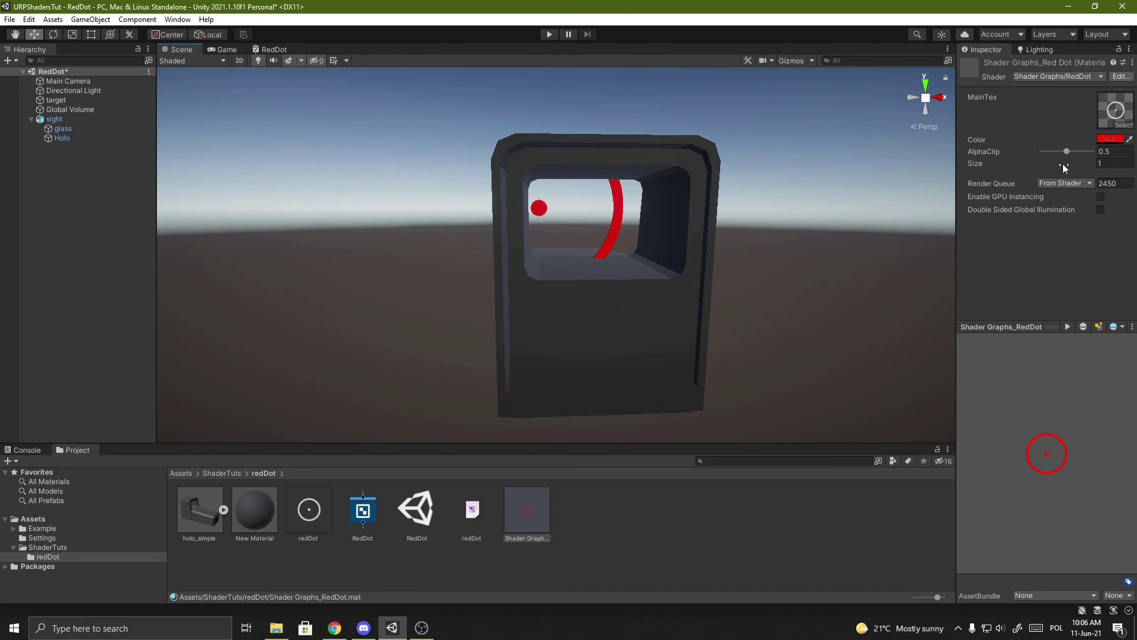
Step: Set the RedDot material's Size to about 7.08 and AlphaClip to 0.4
mouse_move(1064, 167)
left_mouse_down()
mouse_move(1093, 163)
mouse_move(75, 171)
mouse_move(103, 177)
mouse_move(2, 354)
left_mouse_up()
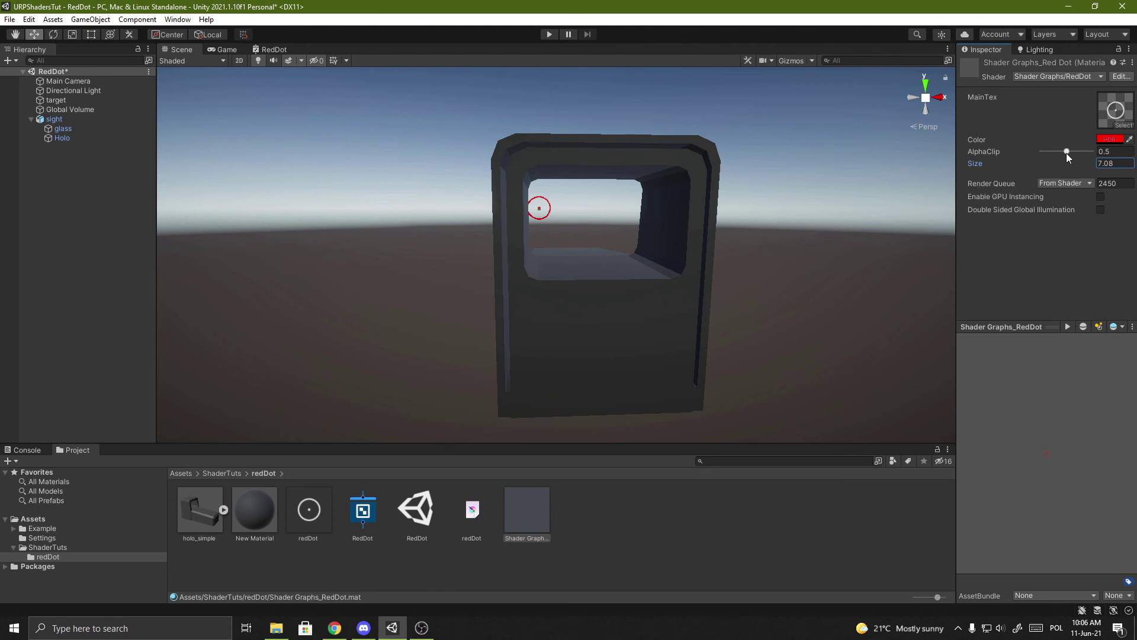
left_click_drag(1065, 151, 1062, 161)
Step: Raise the reticle colour's HDR intensity to about 3.3, with AlphaClip 0.6 and Size 7.35
left_click(1108, 140)
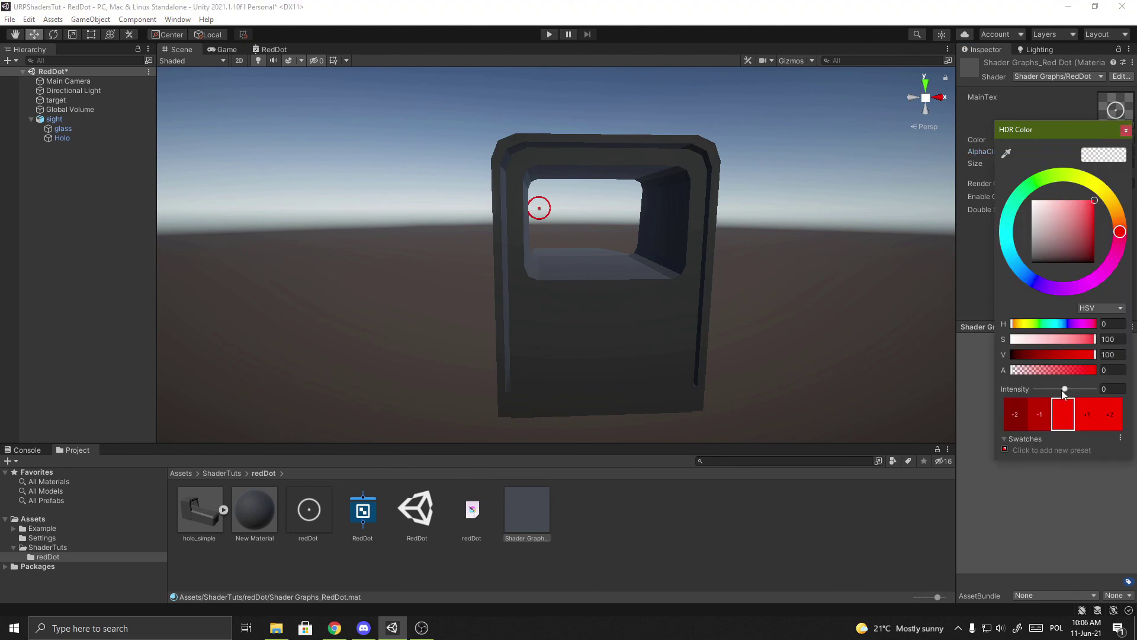
left_click_drag(1065, 389, 1073, 387)
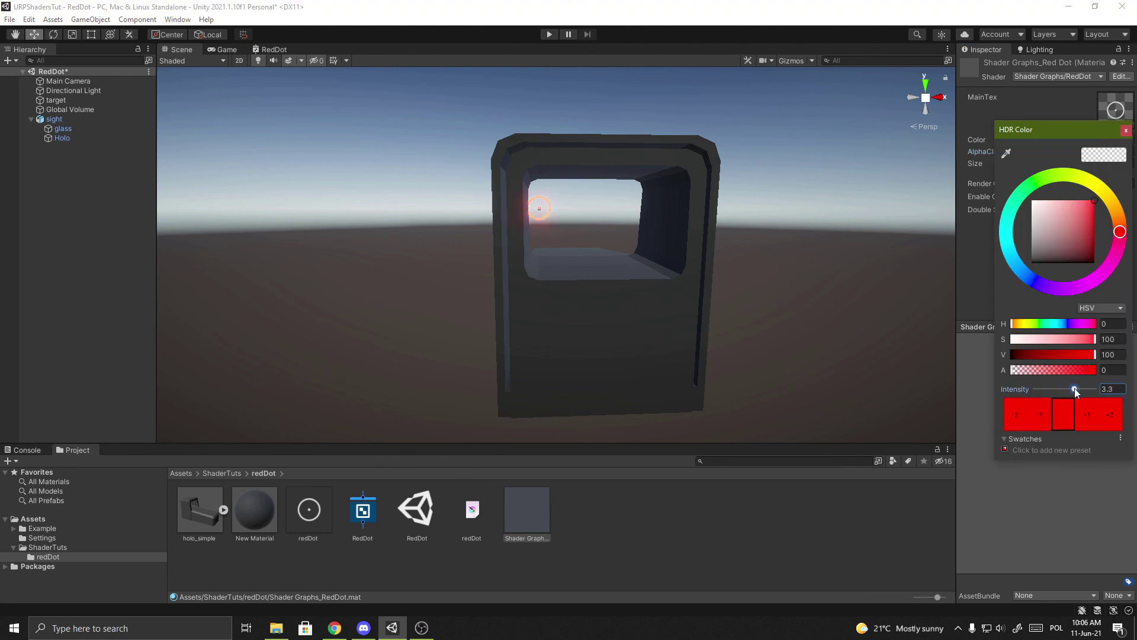
left_click(1126, 130)
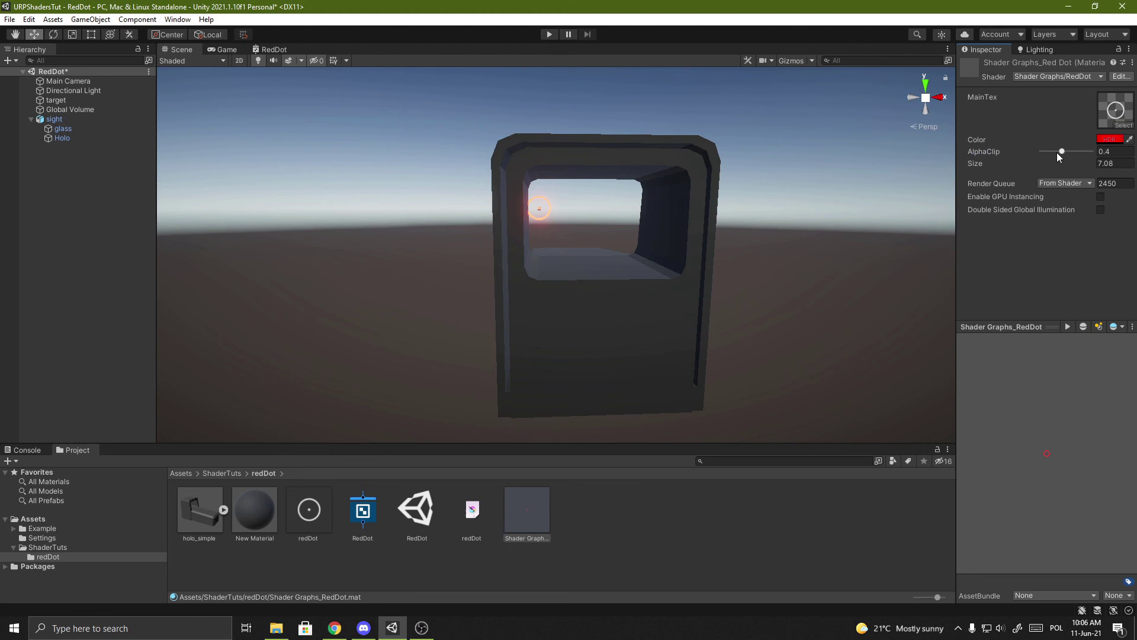
left_click_drag(1063, 152, 1079, 168)
mouse_move(743, 289)
left_mouse_down("alt")
mouse_move(692, 292)
mouse_move(709, 294)
left_mouse_up("alt")
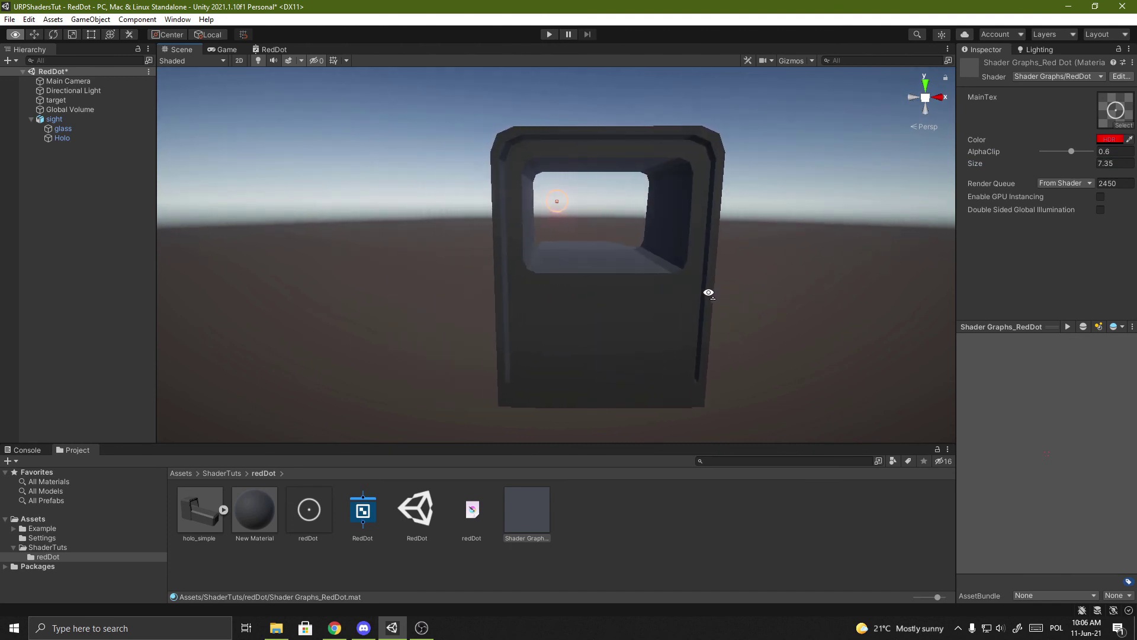
left_click_drag(708, 293, 710, 297, "alt")
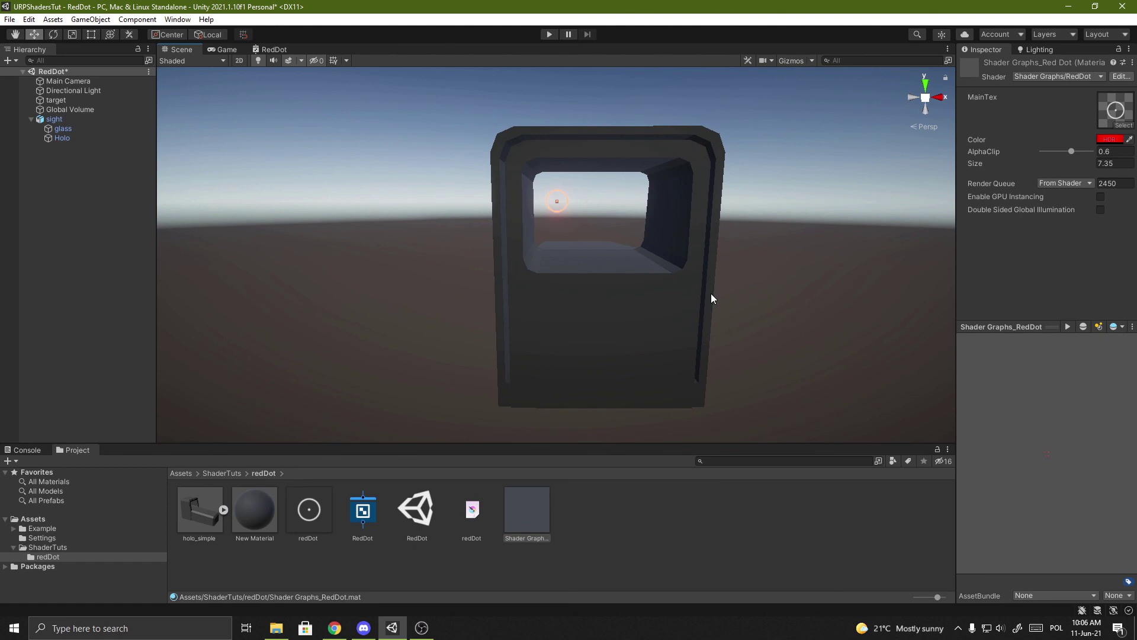